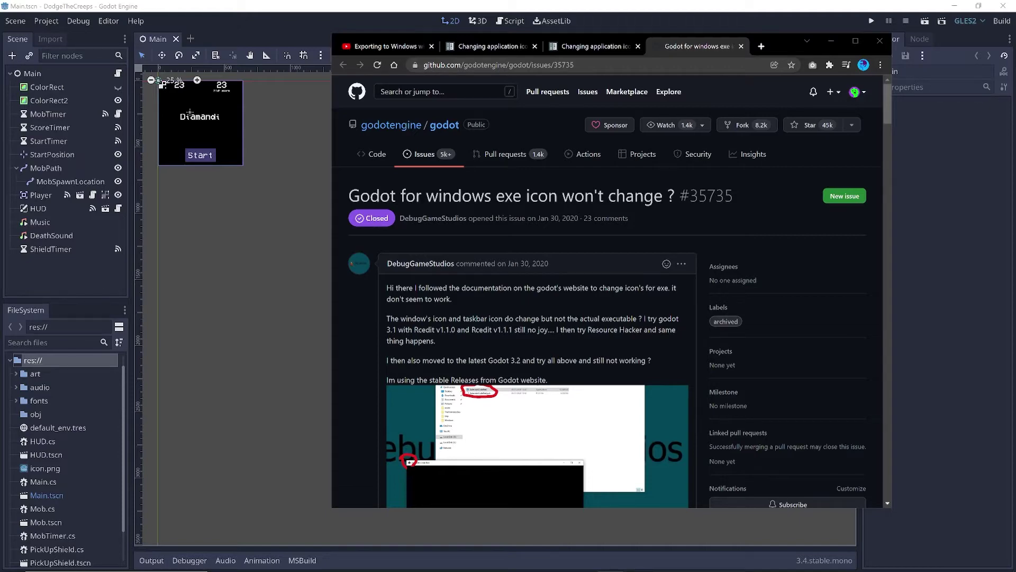
Skim the YouTube tutorial on exporting to Windows with a custom icon, through to its icon cache clearing commands
{"action": "left_click", "coordinate": [385, 50]}
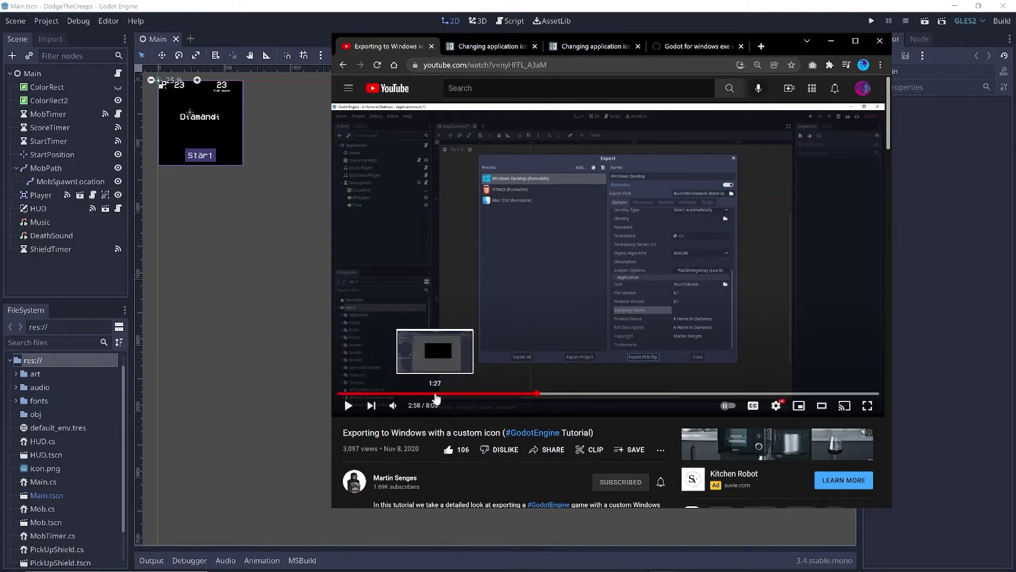
{"action": "left_click", "coordinate": [397, 394]}
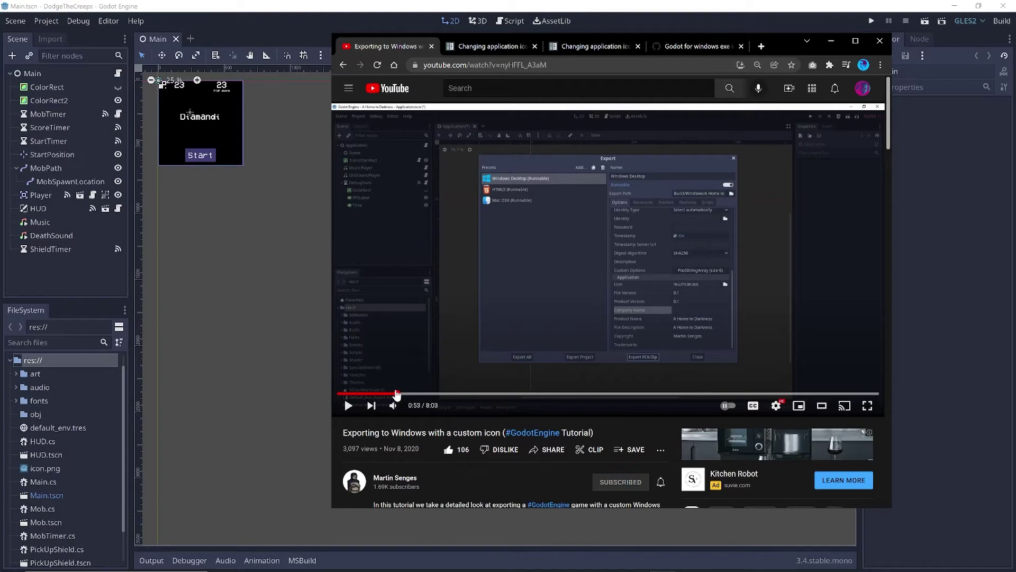
{"action": "left_click", "coordinate": [446, 394]}
{"action": "left_click", "coordinate": [578, 394]}
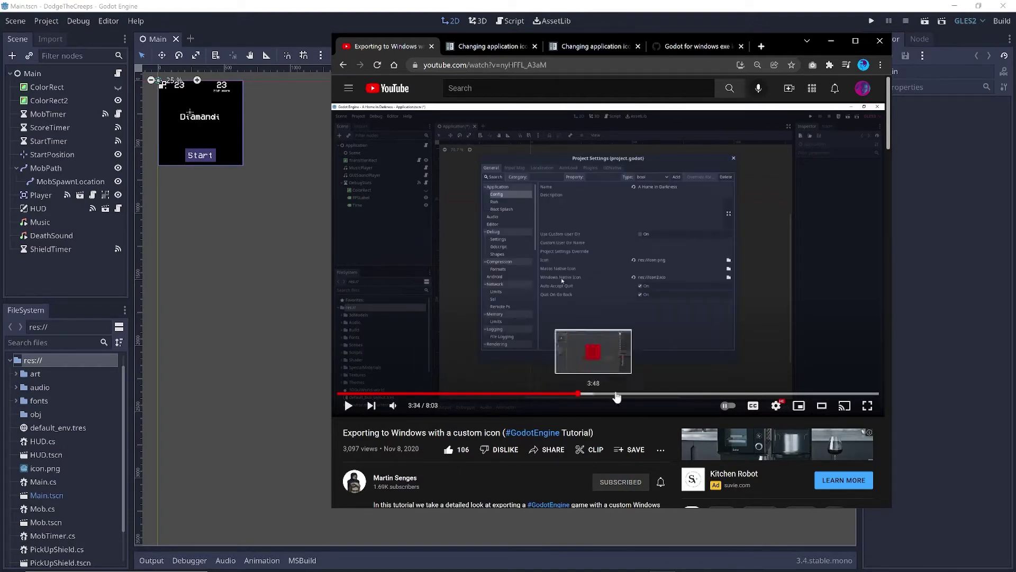
{"action": "left_click", "coordinate": [617, 396]}
{"action": "left_click", "coordinate": [637, 396]}
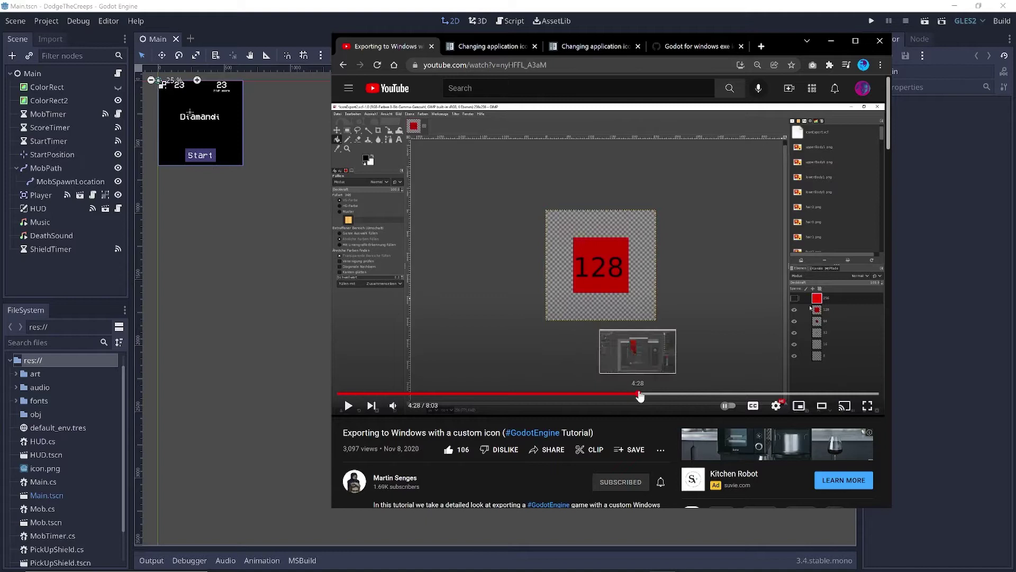
{"action": "left_click", "coordinate": [723, 395]}
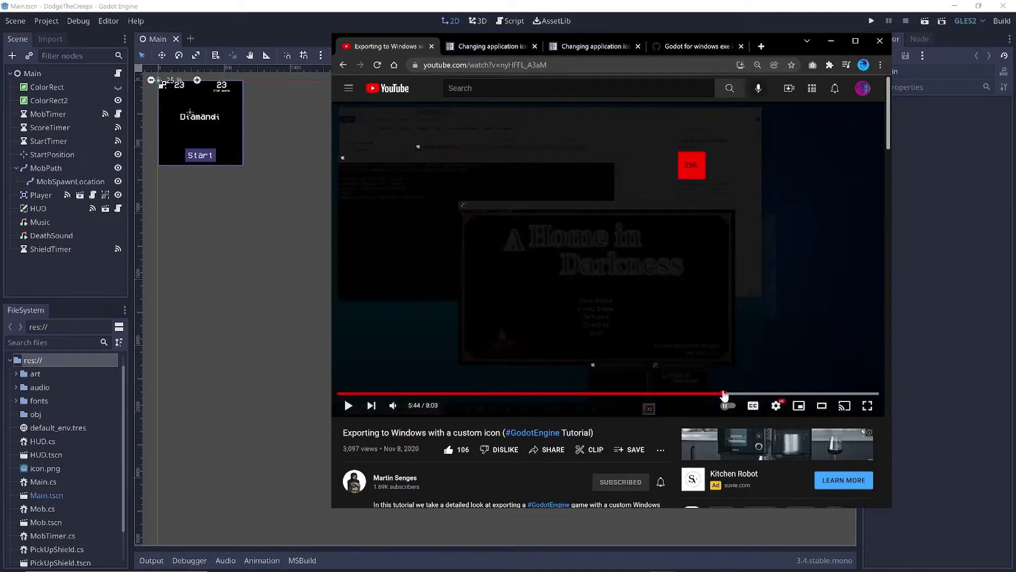
{"action": "left_click", "coordinate": [754, 396]}
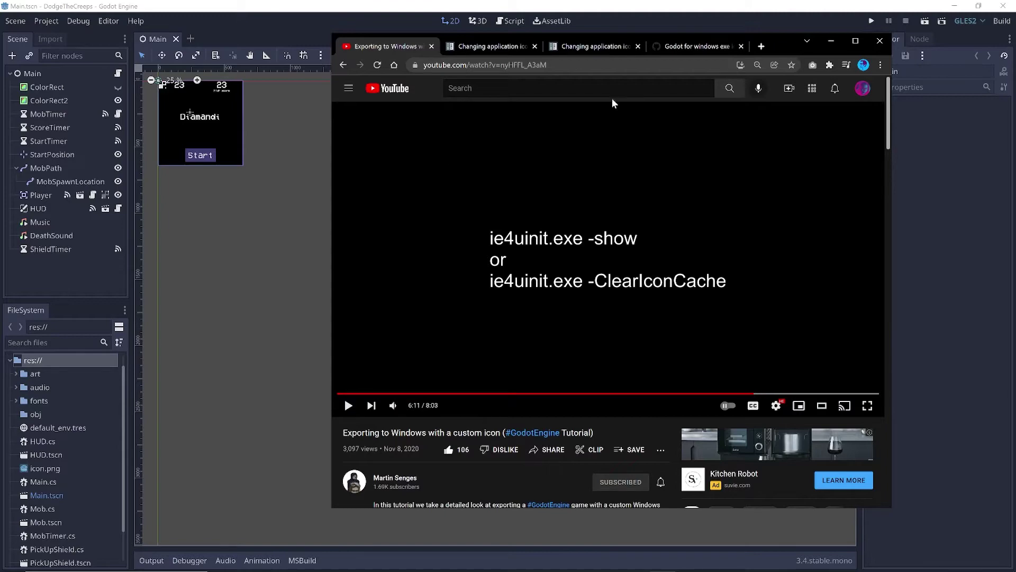
Review the GitHub issue about the exe icon and the Godot documentation section on changing the file icon
{"action": "left_click", "coordinate": [688, 49]}
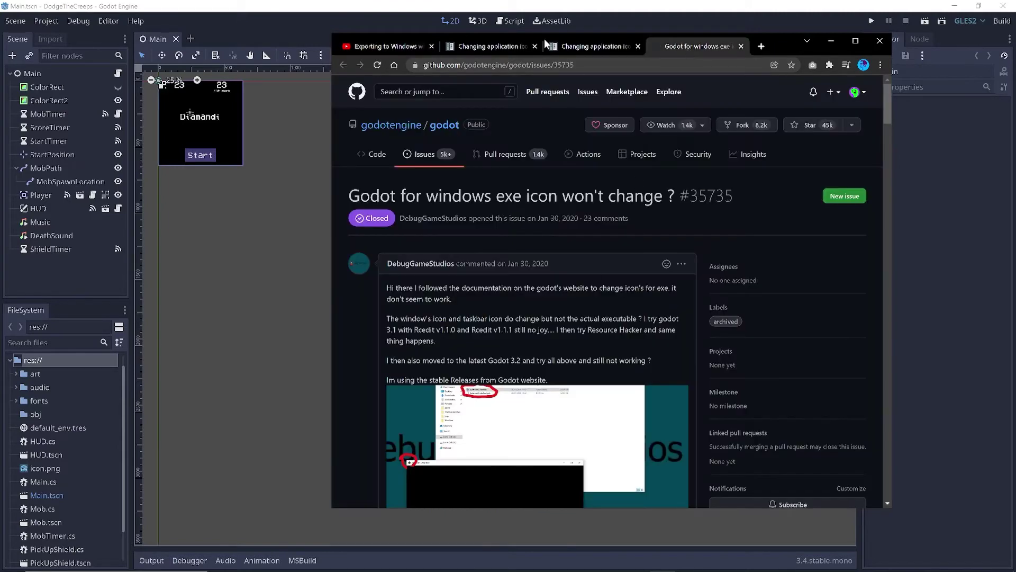
{"action": "left_click", "coordinate": [495, 45]}
{"action": "left_click", "coordinate": [593, 46]}
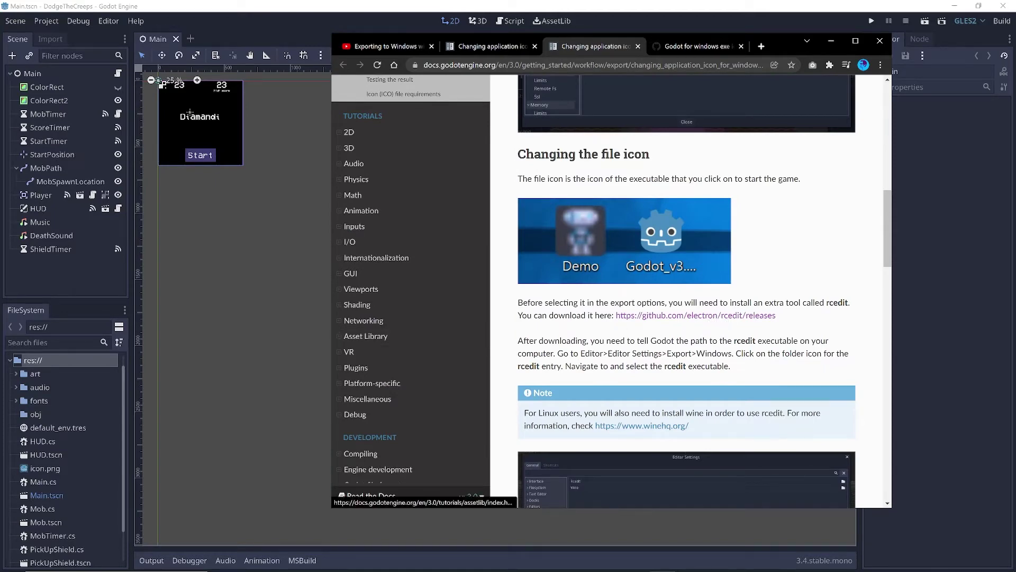
{"action": "scroll", "coordinate": [538, 338], "scroll_direction": "down", "scroll_amount": 5}
{"action": "scroll", "coordinate": [538, 338], "scroll_direction": "up", "scroll_amount": 5}
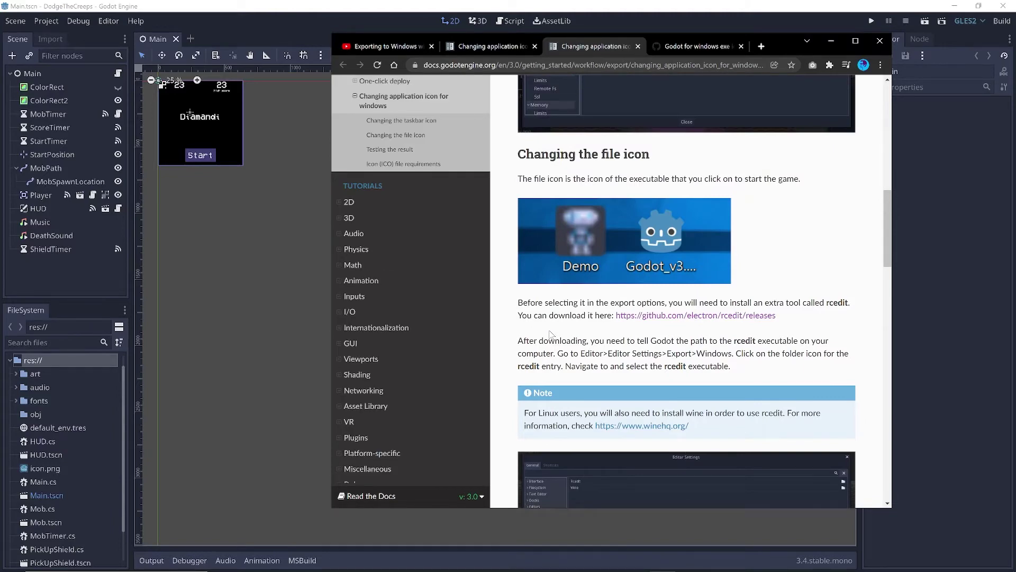
{"action": "scroll", "coordinate": [554, 334], "scroll_direction": "down", "scroll_amount": 4}
{"action": "scroll", "coordinate": [553, 334], "scroll_direction": "up", "scroll_amount": 4}
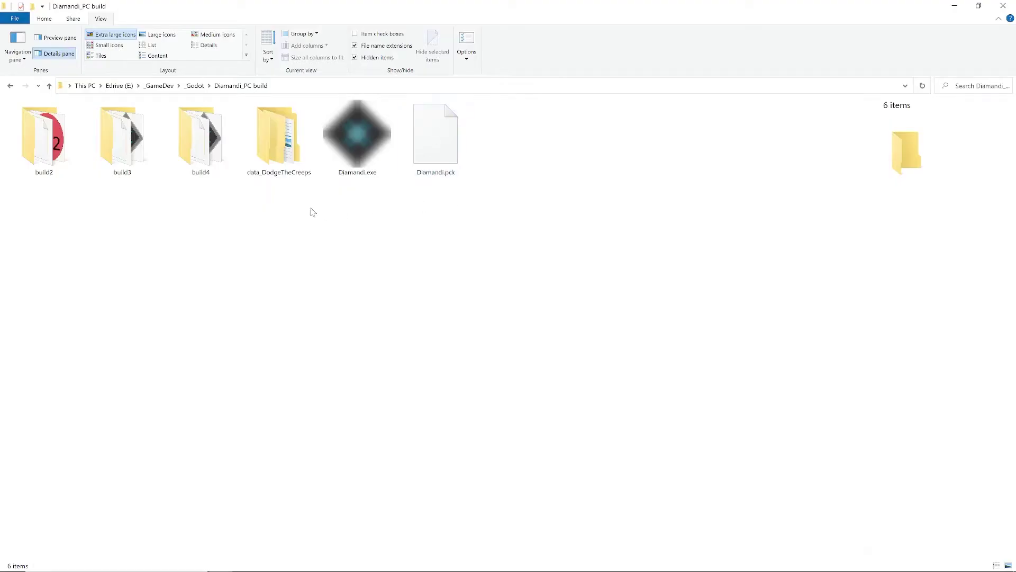
Switch to the Godot_v3.4-stable_mono_win64 folder and check the contents of its RCedit_v111 subfolder
{"action": "key", "text": "super+Tab"}
{"action": "left_click", "coordinate": [153, 301]}
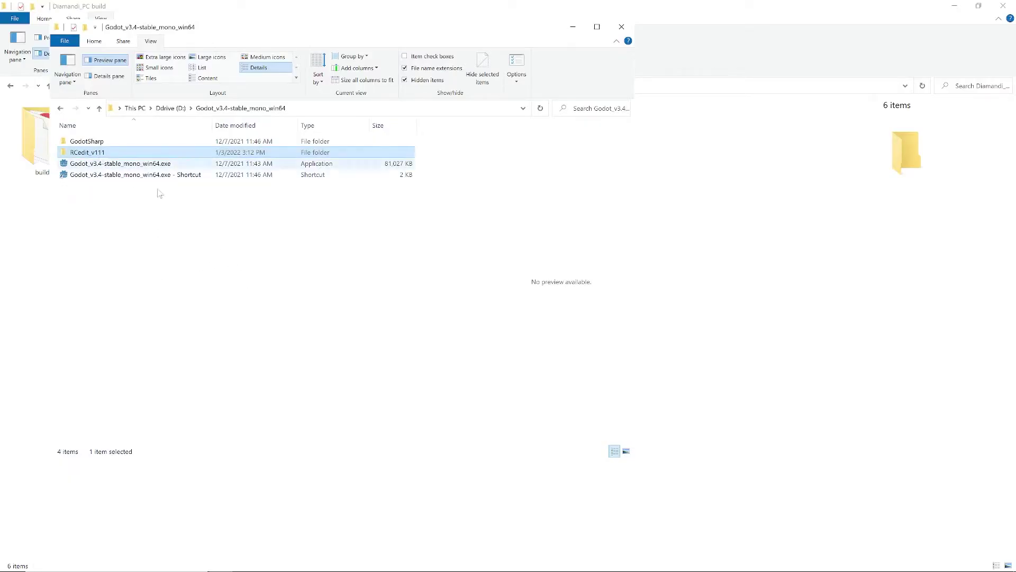
{"action": "double_click", "coordinate": [86, 153]}
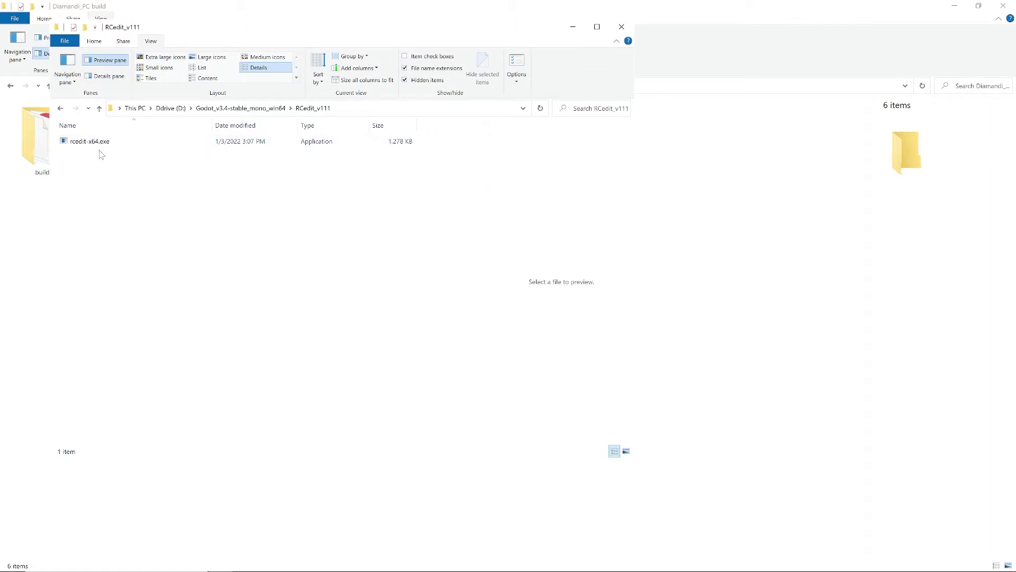
{"action": "left_click", "coordinate": [98, 109]}
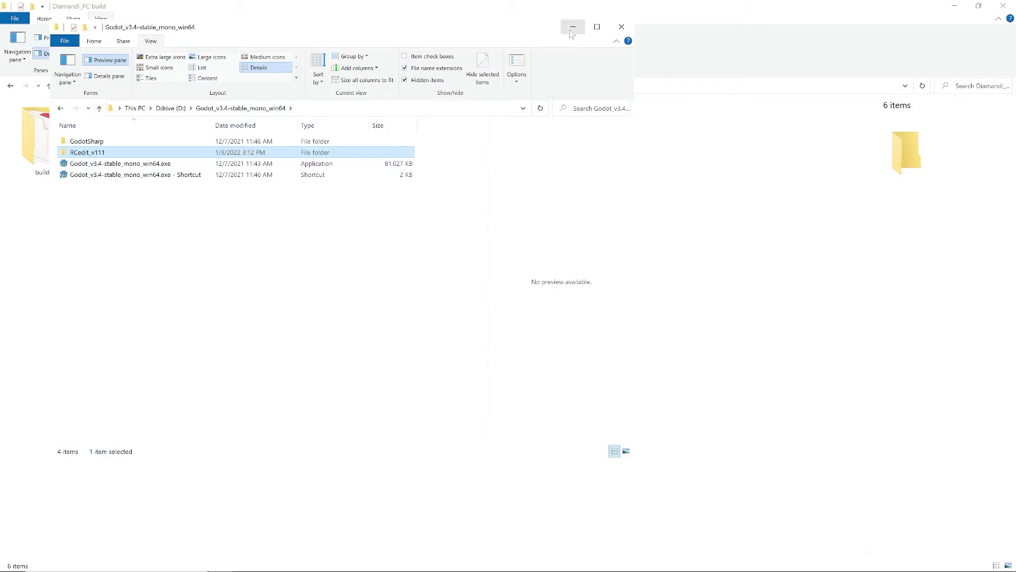
Switch to Godot and check the Rcedit path in the editor's Windows export settings, then close the settings
{"action": "key", "text": "super+Tab"}
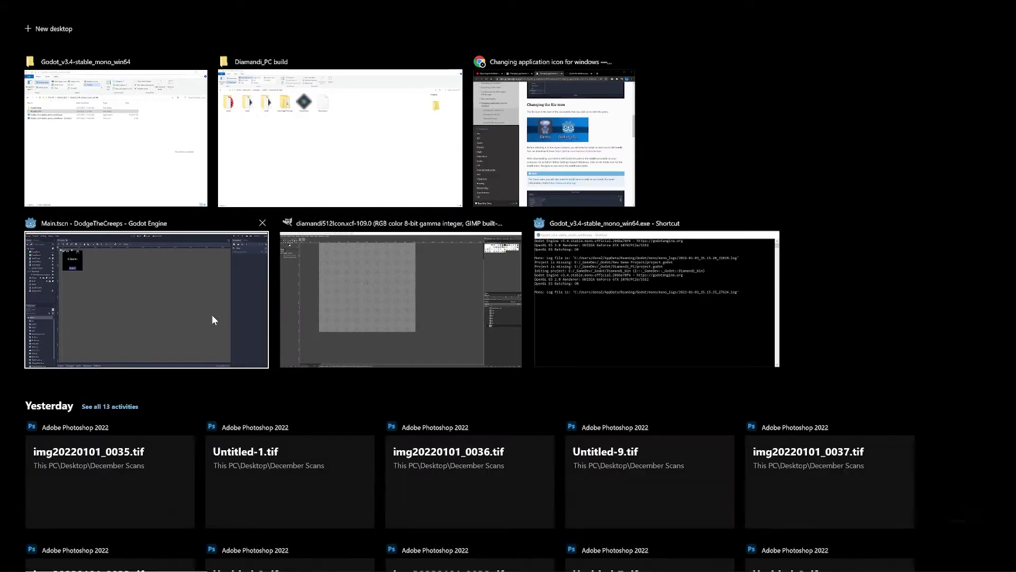
{"action": "left_click", "coordinate": [213, 316]}
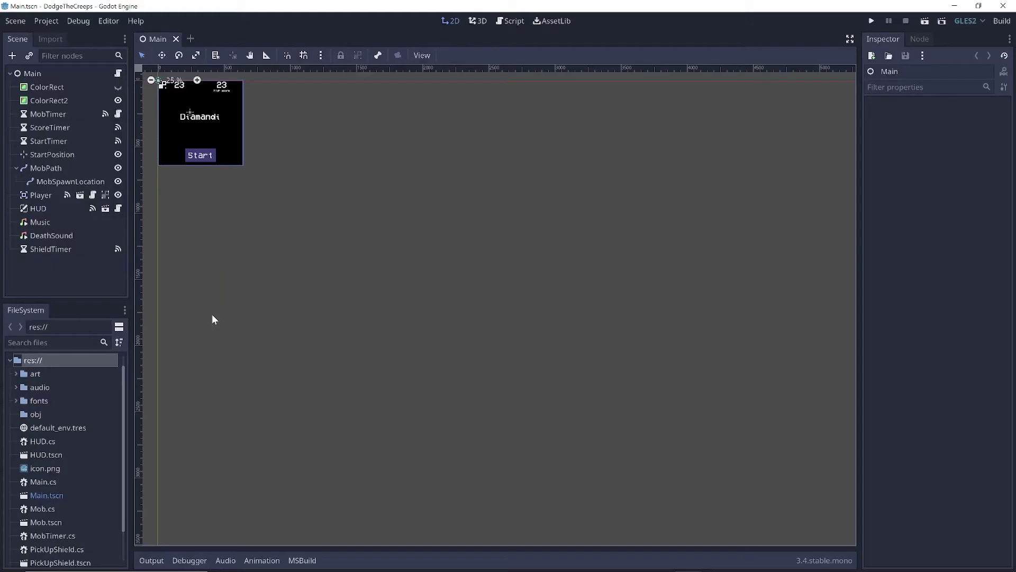
{"action": "left_click", "coordinate": [98, 21]}
{"action": "left_click", "coordinate": [113, 36]}
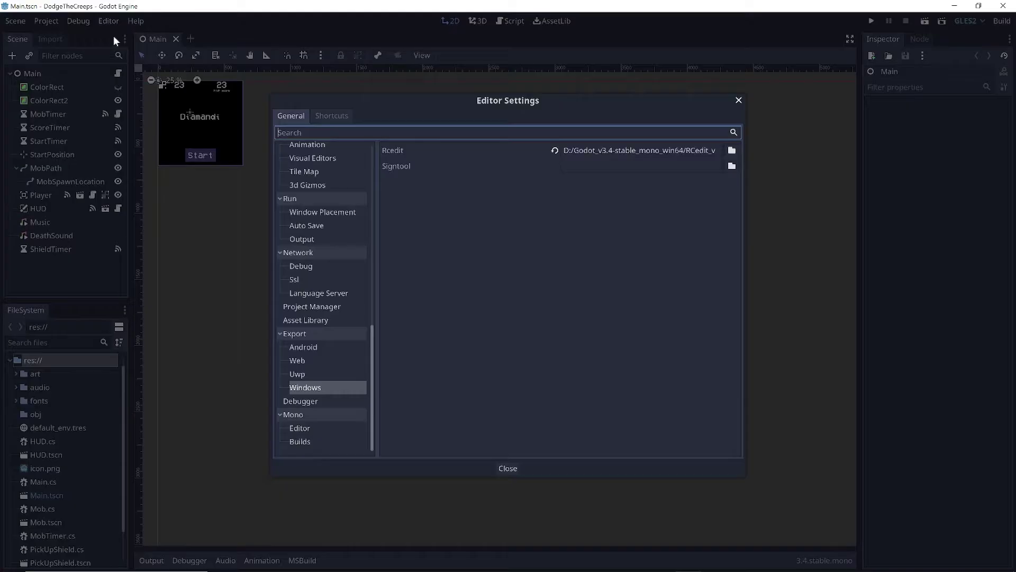
{"action": "left_click", "coordinate": [332, 387]}
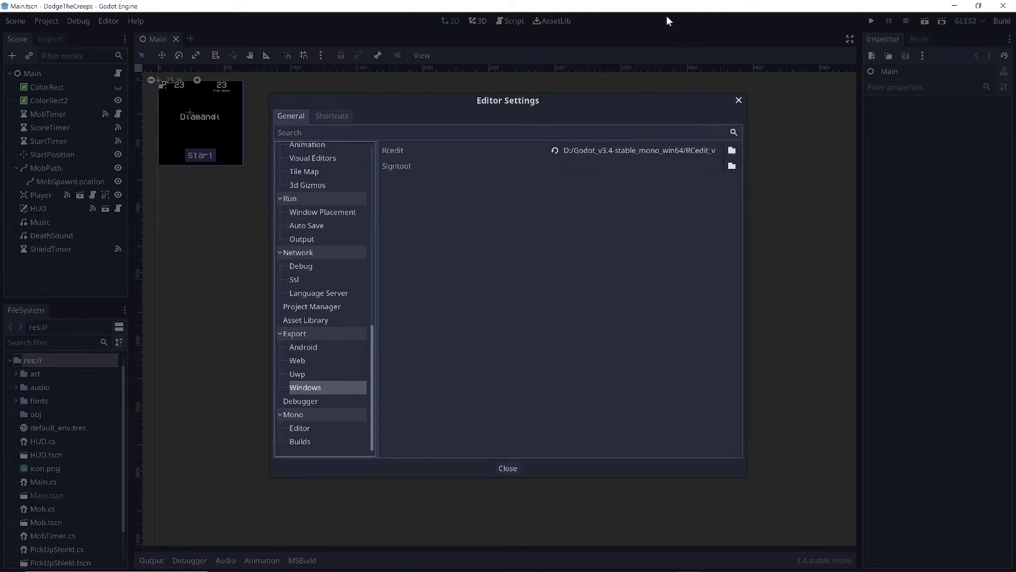
{"action": "key", "text": "Escape"}
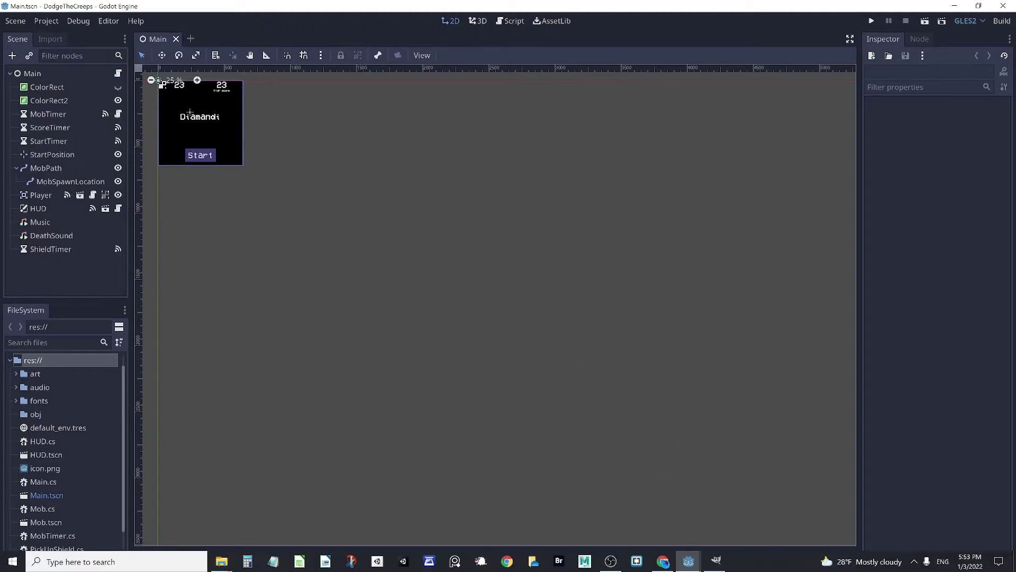
Switch to GIMP and make the diamandi512.ico layer visible in the icon image
{"action": "left_click", "coordinate": [719, 562]}
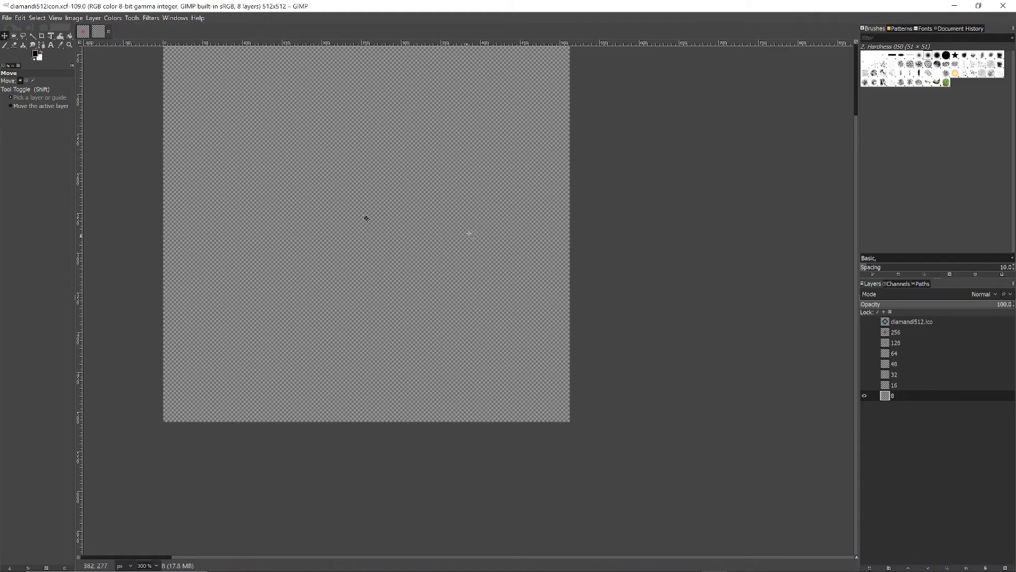
{"action": "middle_click_drag", "start_coordinate": [462, 176], "coordinate": [501, 265]}
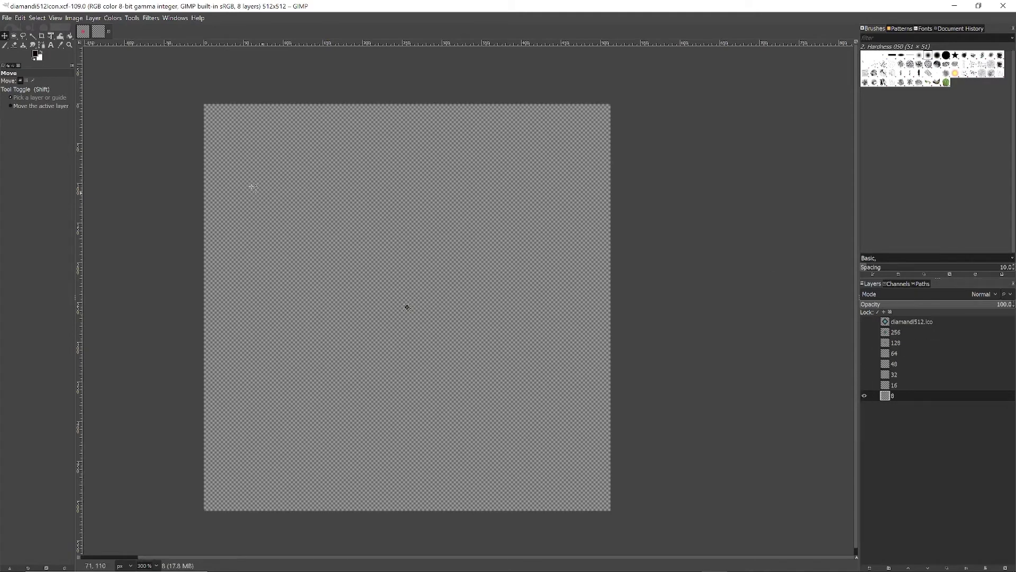
{"action": "left_click", "coordinate": [899, 320]}
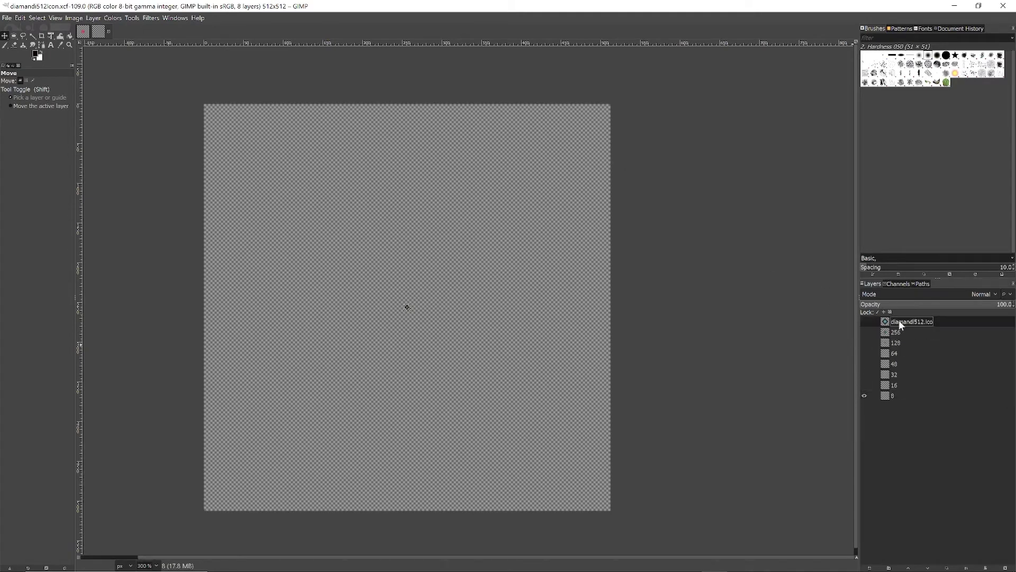
{"action": "left_click", "coordinate": [872, 321]}
{"action": "left_click", "coordinate": [865, 321]}
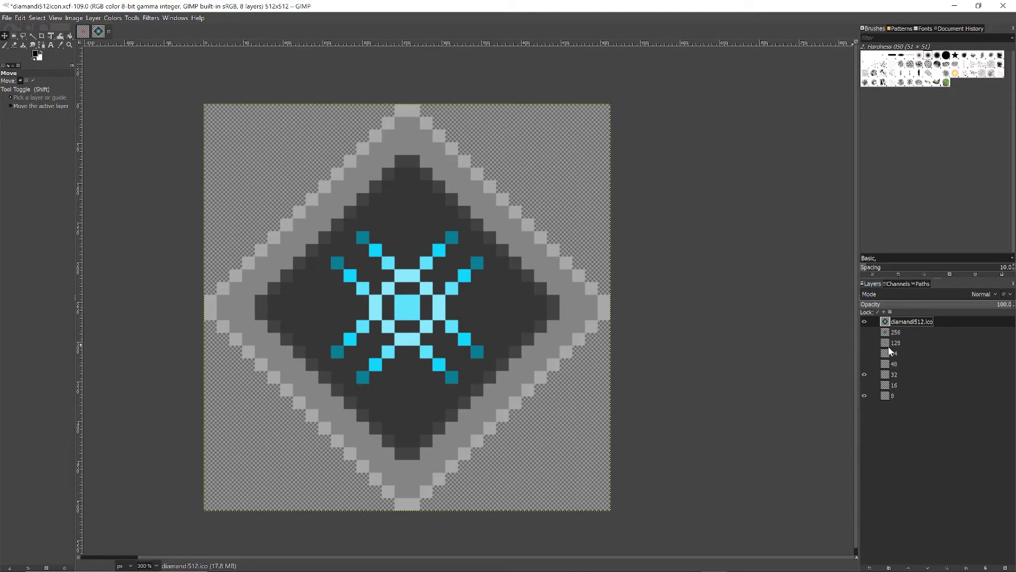
Compare the icon size layers by toggling their visibility, leaving only the diamandi512.ico layer shown
{"action": "left_click", "coordinate": [865, 321]}
{"action": "left_click", "coordinate": [864, 321]}
{"action": "left_click", "coordinate": [864, 322]}
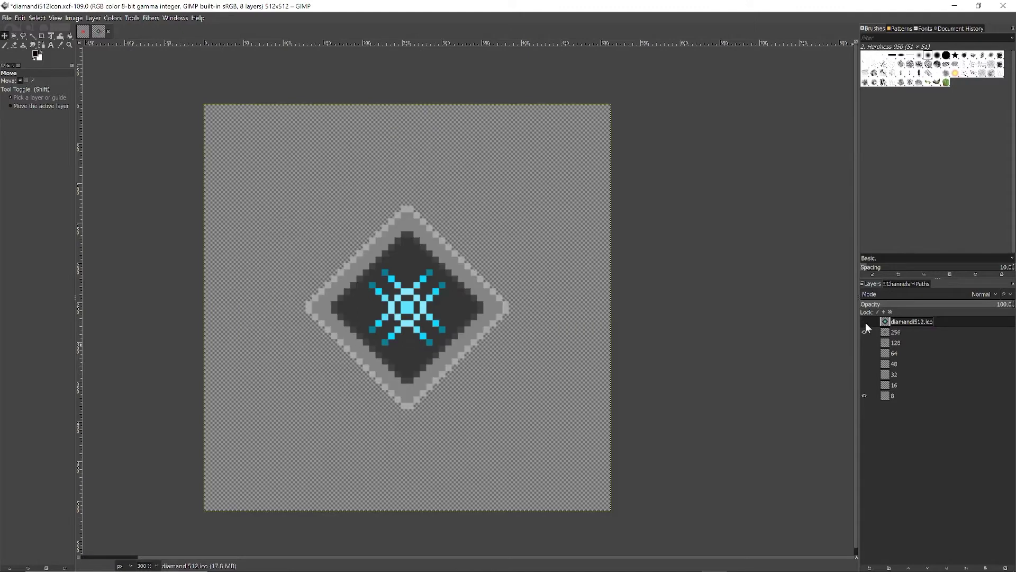
{"action": "left_click", "coordinate": [864, 332]}
{"action": "left_click", "coordinate": [864, 322]}
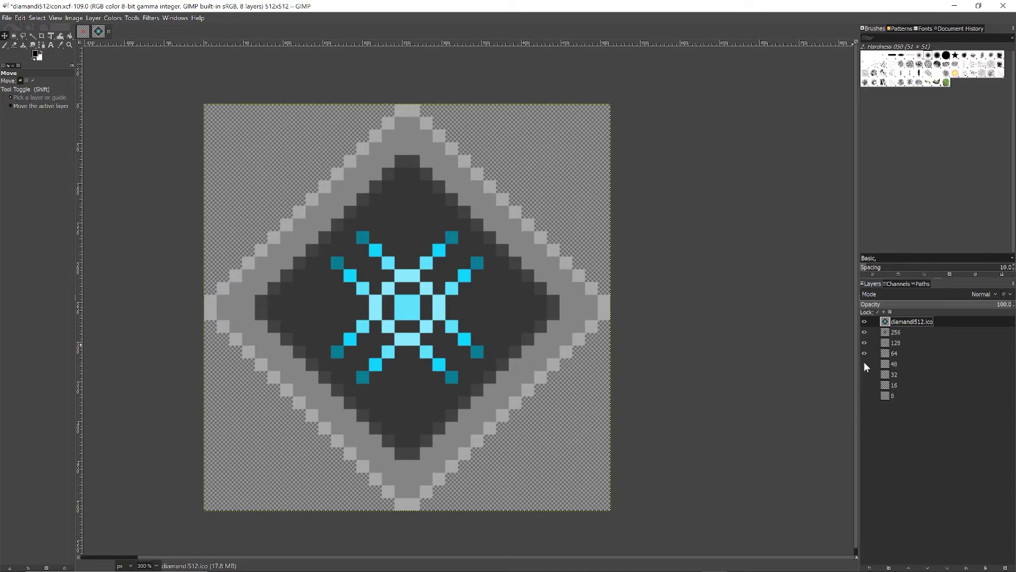
{"action": "left_click", "coordinate": [868, 335]}
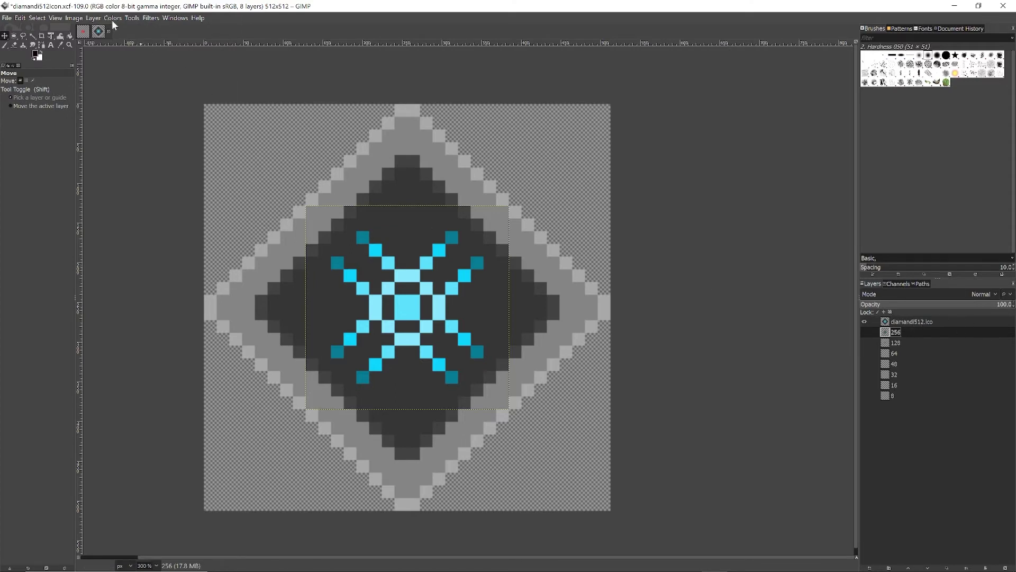
Check the 256 layer's dimensions and interpolation in the Scale Layer settings without rescaling it
{"action": "left_click", "coordinate": [94, 18]}
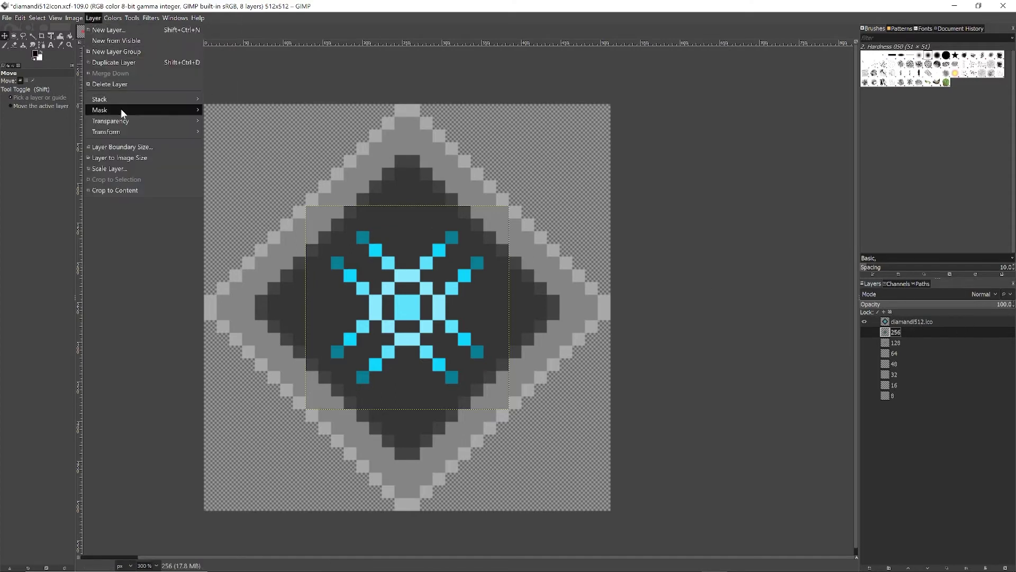
{"action": "left_click", "coordinate": [125, 167]}
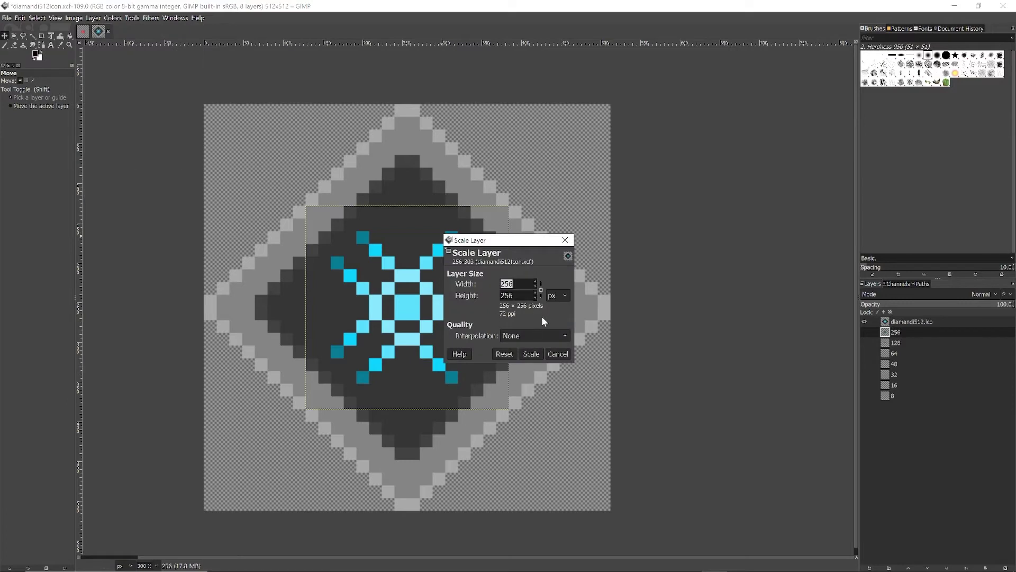
{"action": "left_click", "coordinate": [554, 355]}
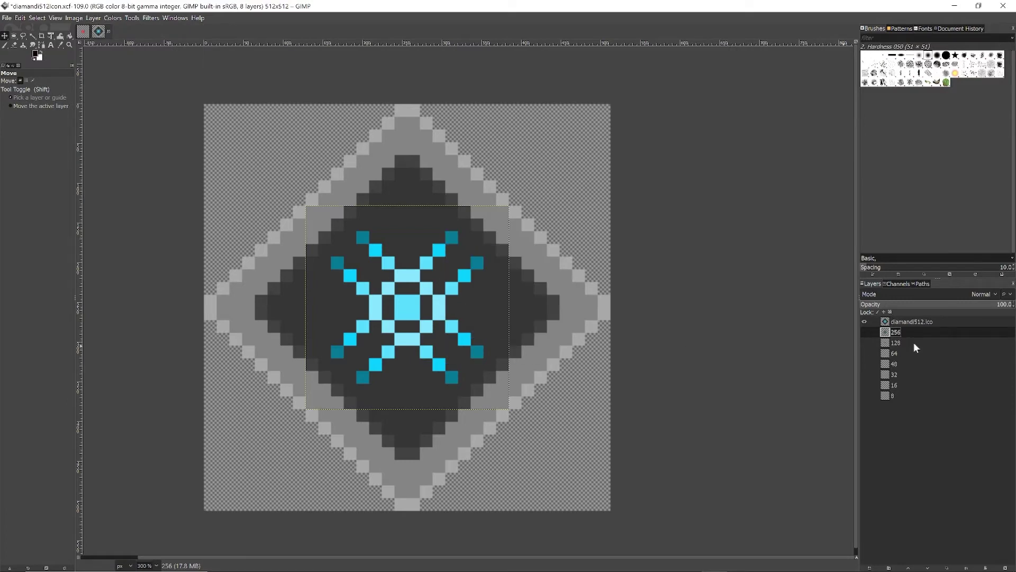
Select the 128 layer and check its dimensions in the Scale Layer settings without rescaling it
{"action": "left_click", "coordinate": [900, 343]}
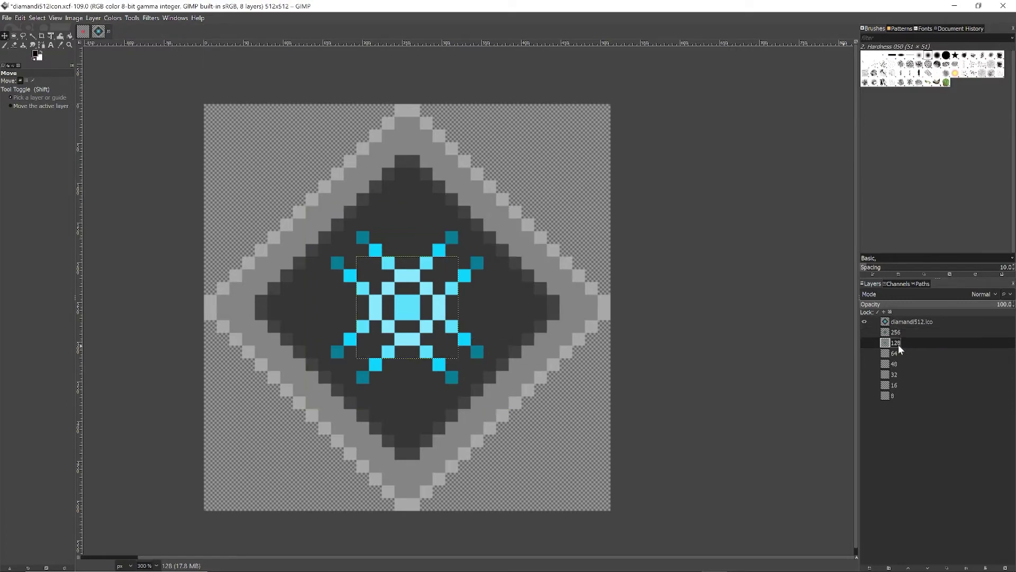
{"action": "left_click", "coordinate": [93, 18]}
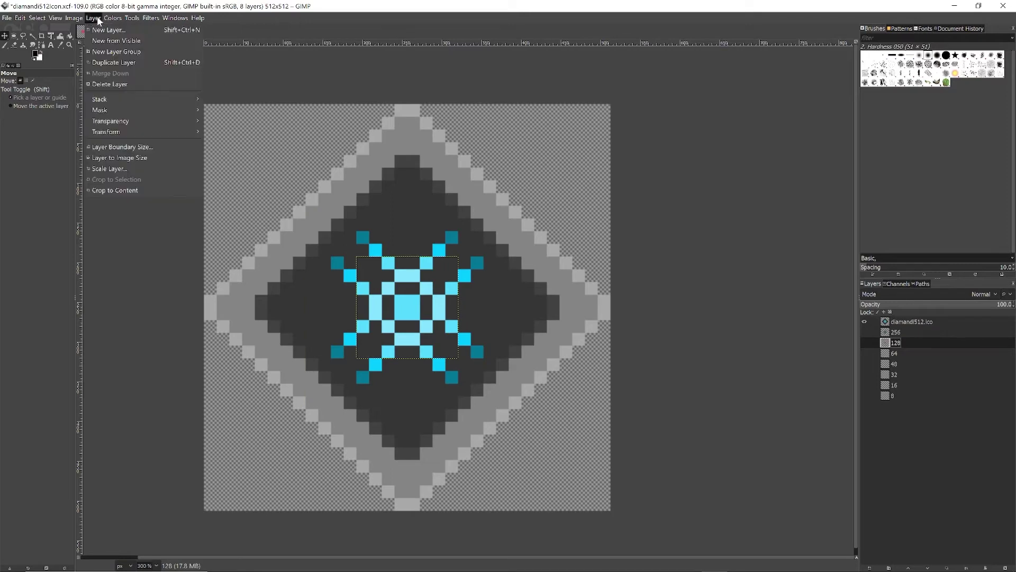
{"action": "left_click", "coordinate": [136, 167]}
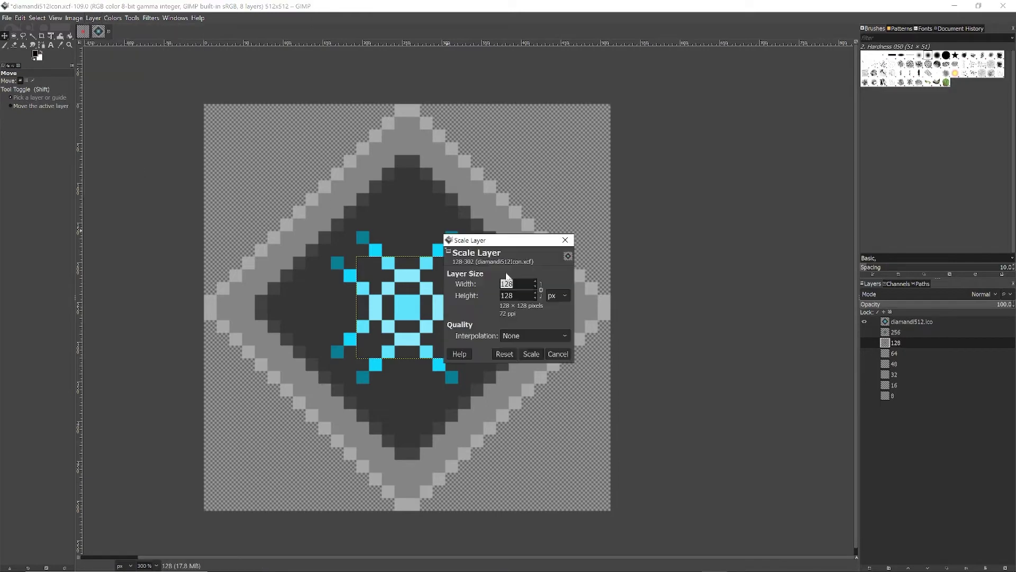
{"action": "left_click", "coordinate": [557, 354]}
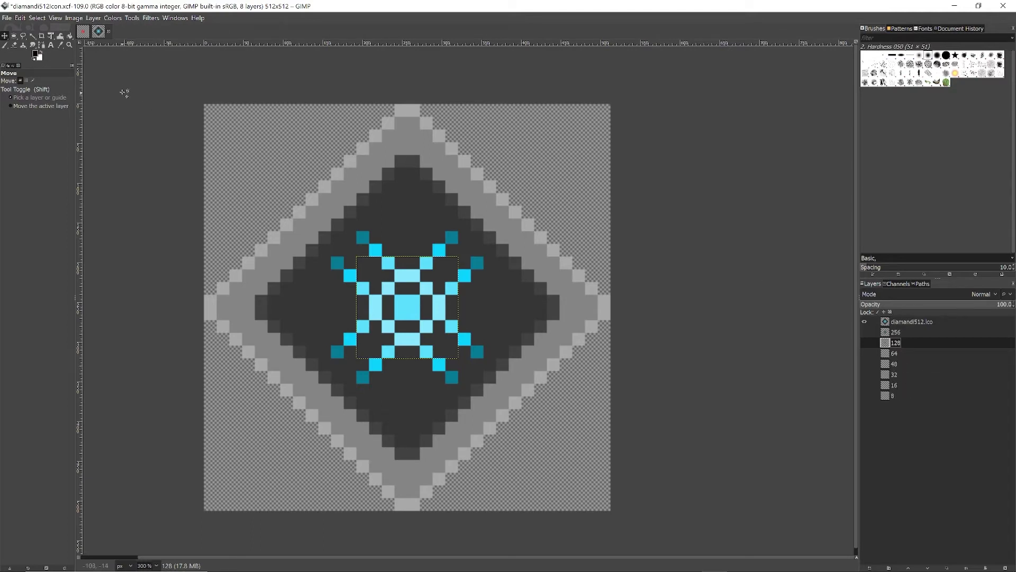
View the Save As options for the layered icon's XCF file and close them without saving
{"action": "left_click", "coordinate": [6, 18]}
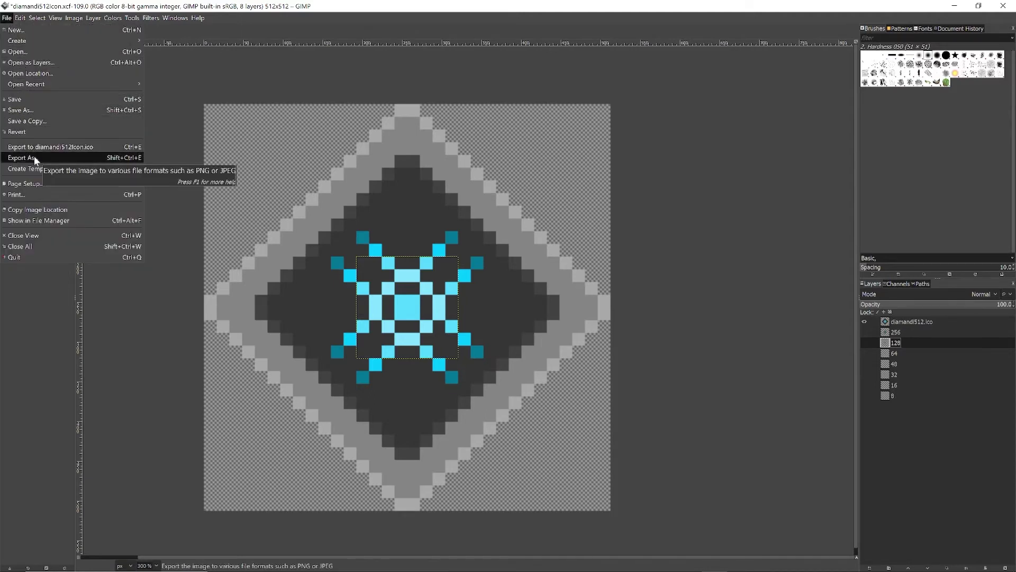
{"action": "left_click", "coordinate": [39, 108]}
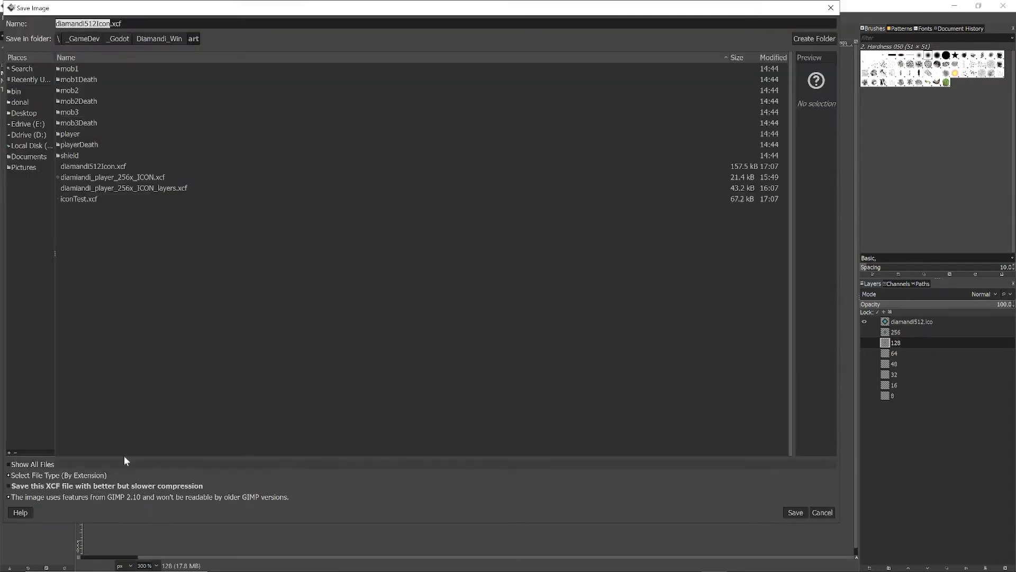
{"action": "left_click", "coordinate": [823, 513]}
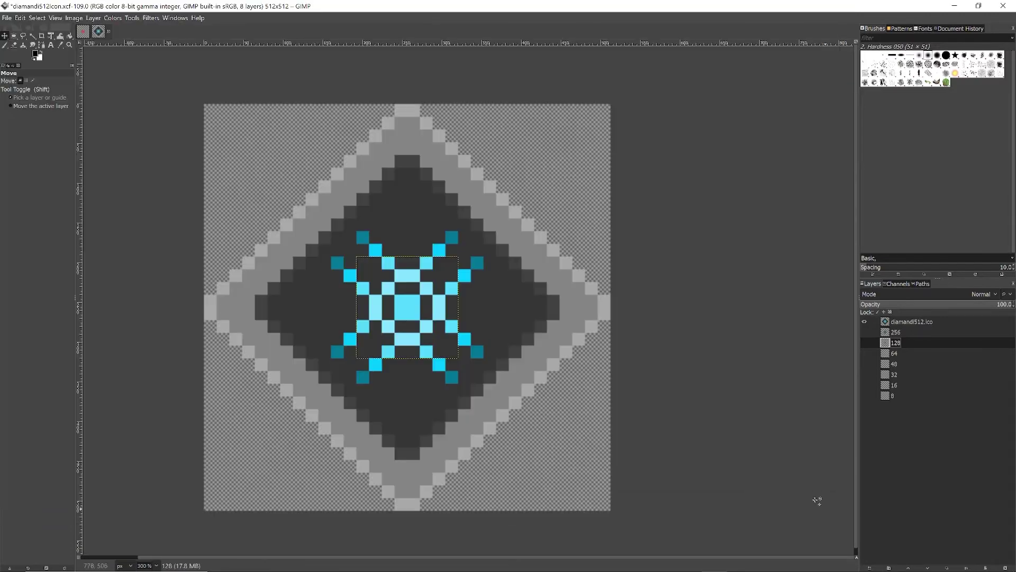
Start exporting the layered icon to the art folder with Microsoft Windows icon as the file type
{"action": "left_click", "coordinate": [8, 18]}
{"action": "left_click", "coordinate": [24, 157]}
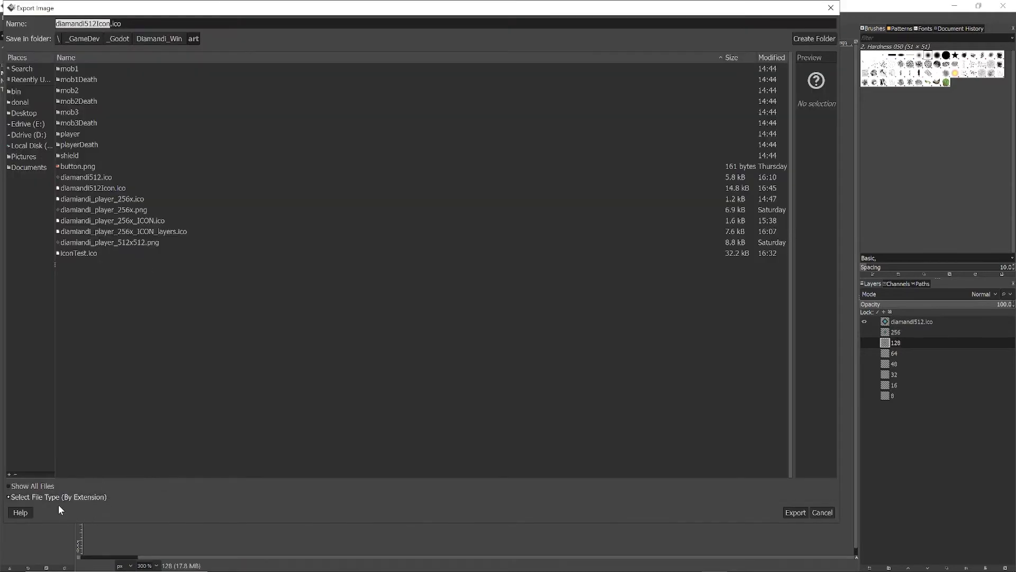
{"action": "left_click", "coordinate": [39, 495]}
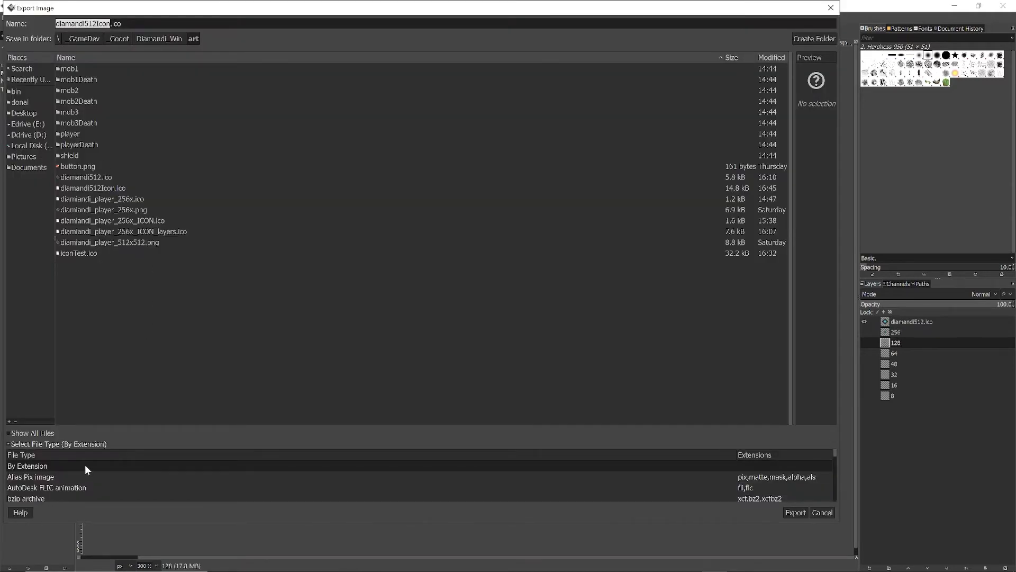
{"action": "scroll", "coordinate": [90, 463], "scroll_direction": "down", "scroll_amount": 3}
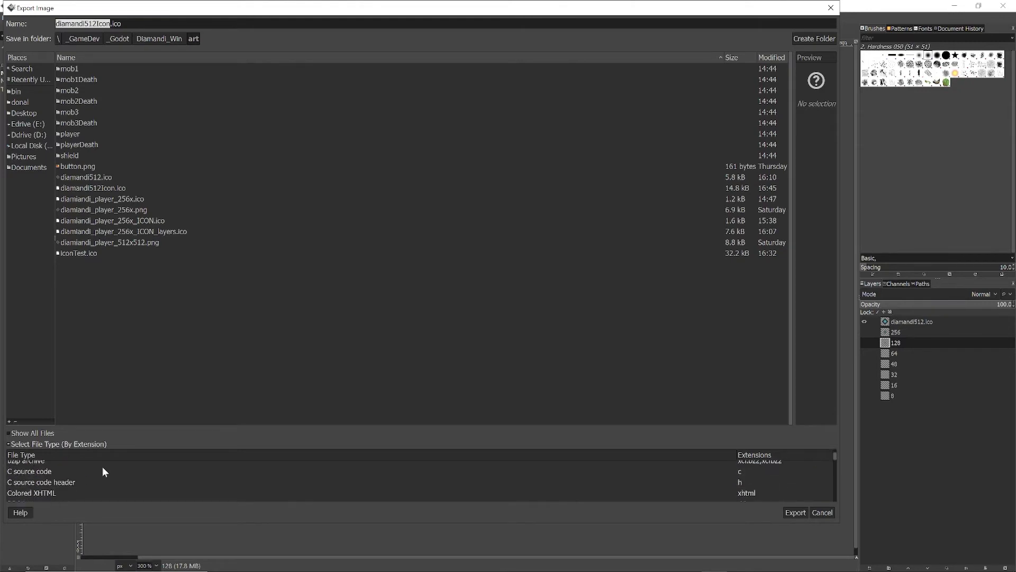
{"action": "scroll", "coordinate": [105, 471], "scroll_direction": "down", "scroll_amount": 5}
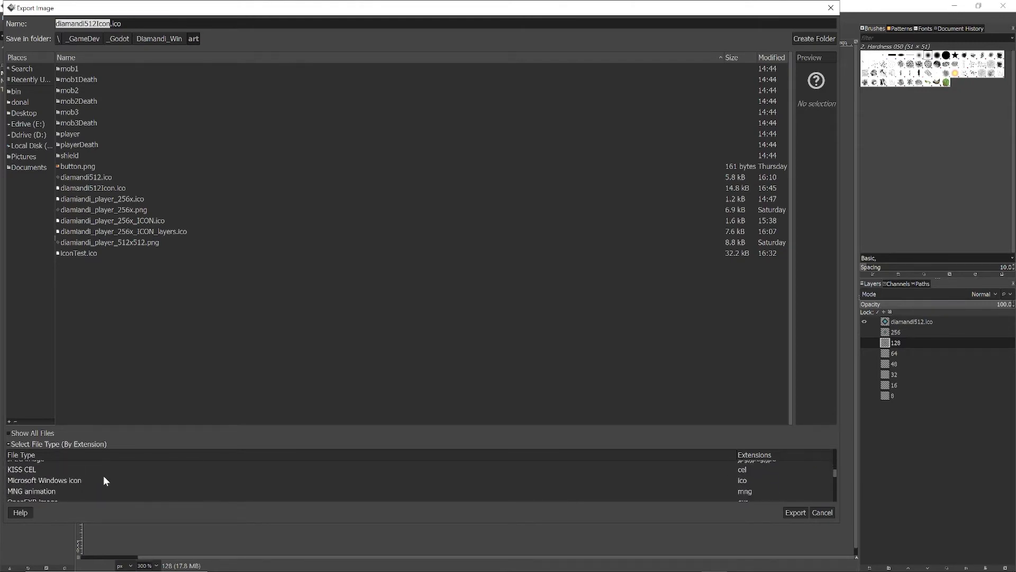
{"action": "scroll", "coordinate": [103, 478], "scroll_direction": "up", "scroll_amount": 1}
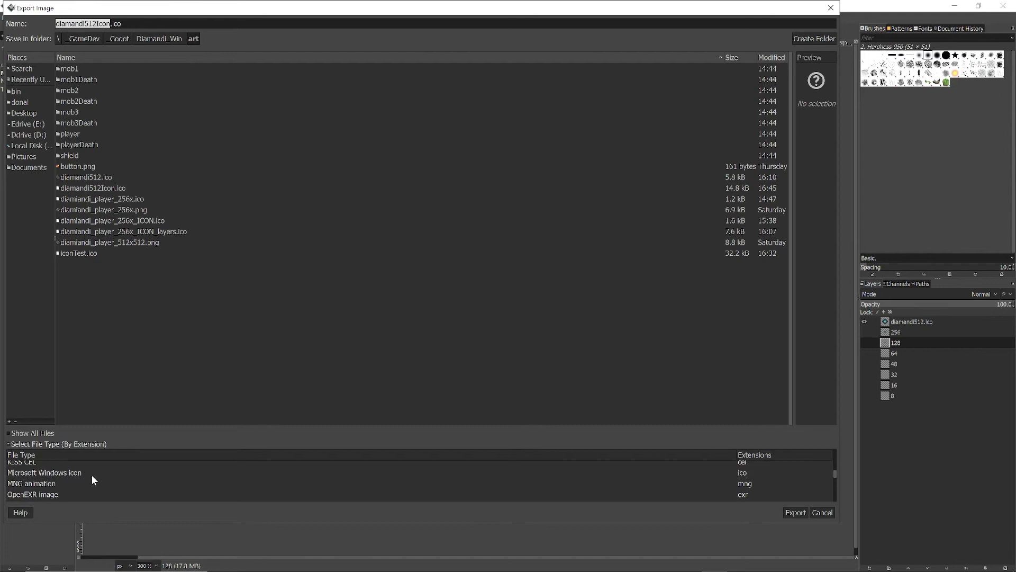
{"action": "left_click", "coordinate": [91, 474]}
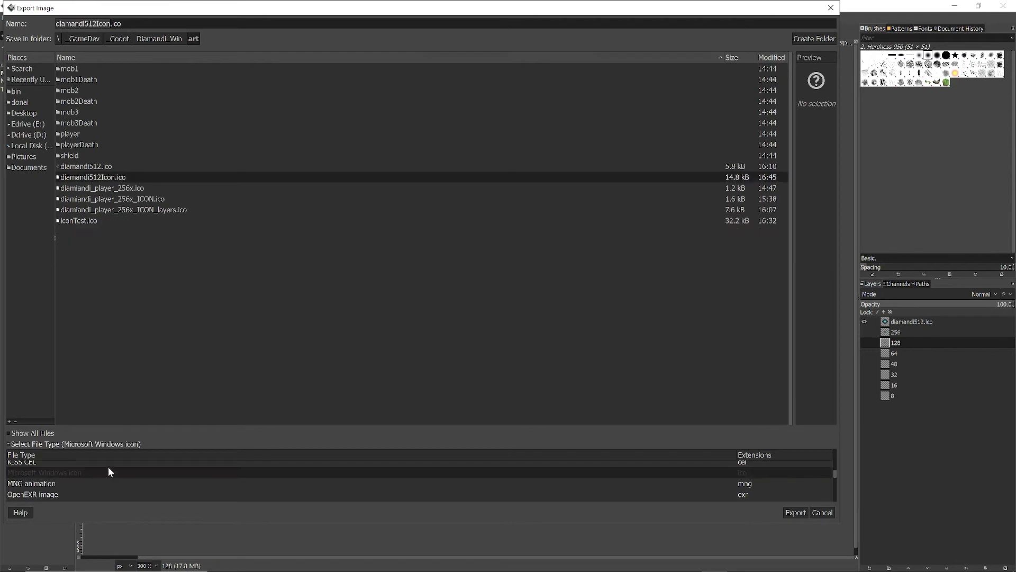
Decline replacing diamandi512Icon.ico and continue the export under the name diamandi512Icon_2.ico
{"action": "left_click", "coordinate": [794, 511]}
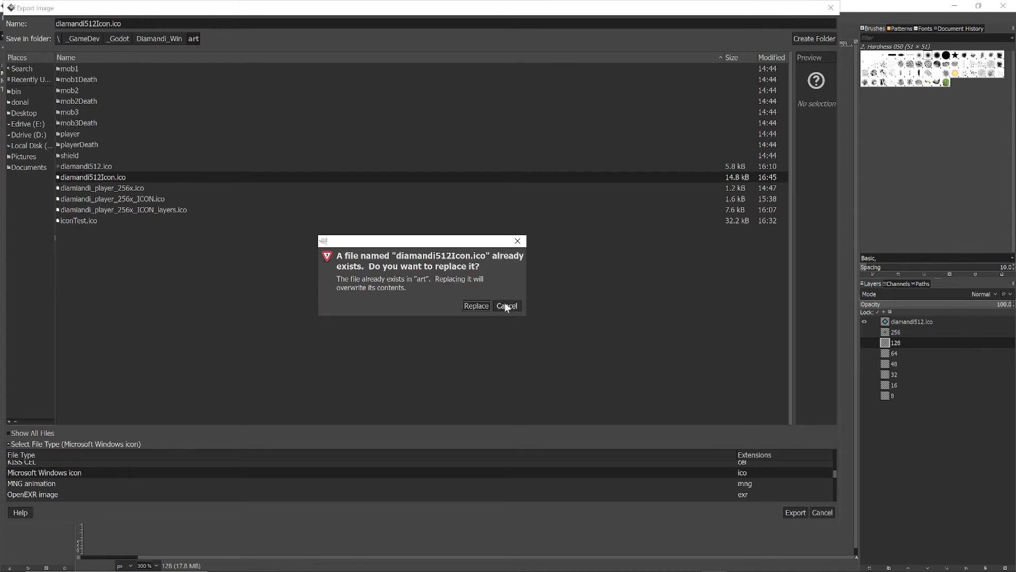
{"action": "left_click", "coordinate": [500, 306]}
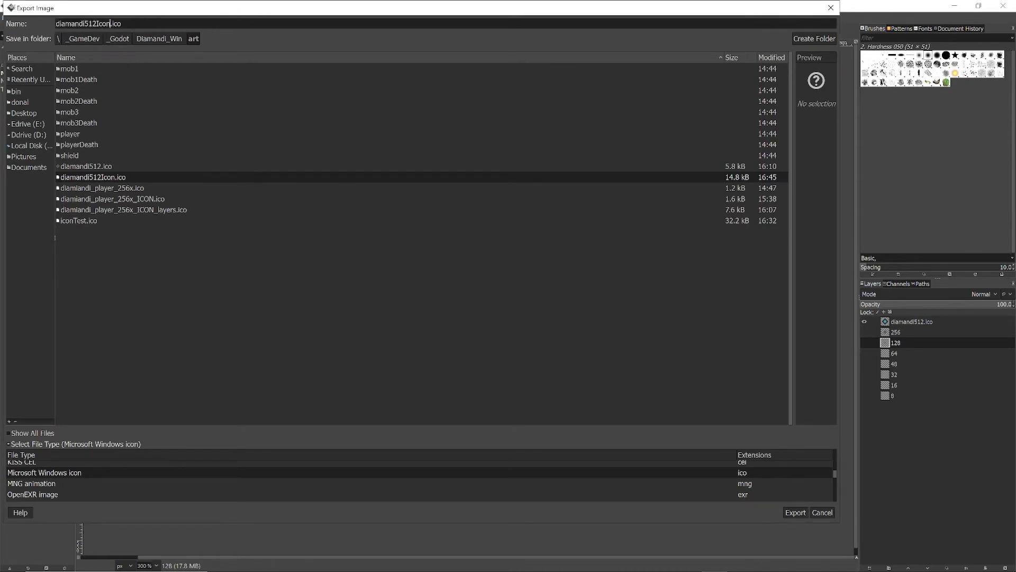
{"action": "type", "text": "_@"}
{"action": "key", "text": "BackSpace"}
{"action": "type", "text": "2"}
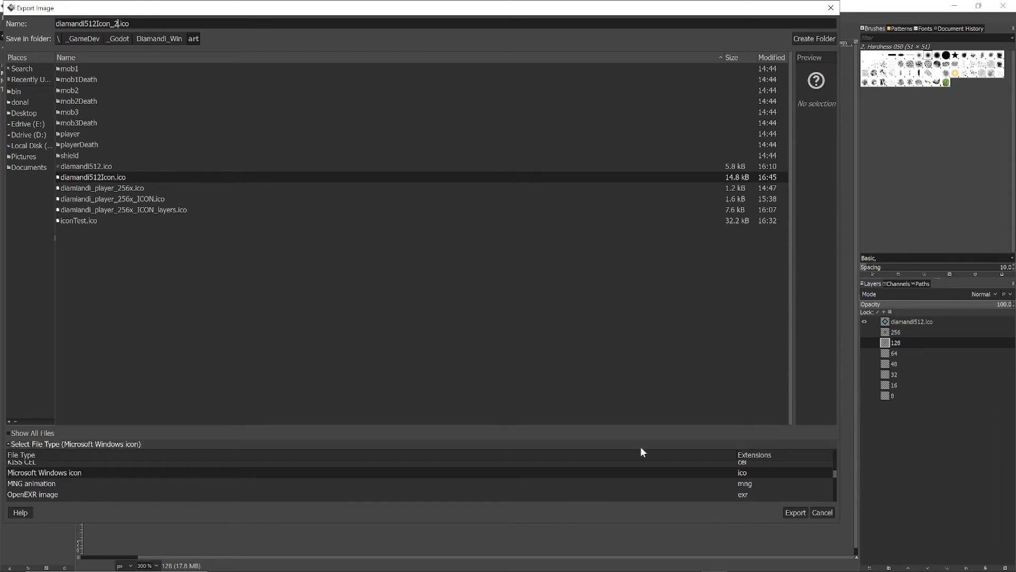
{"action": "left_click", "coordinate": [802, 512]}
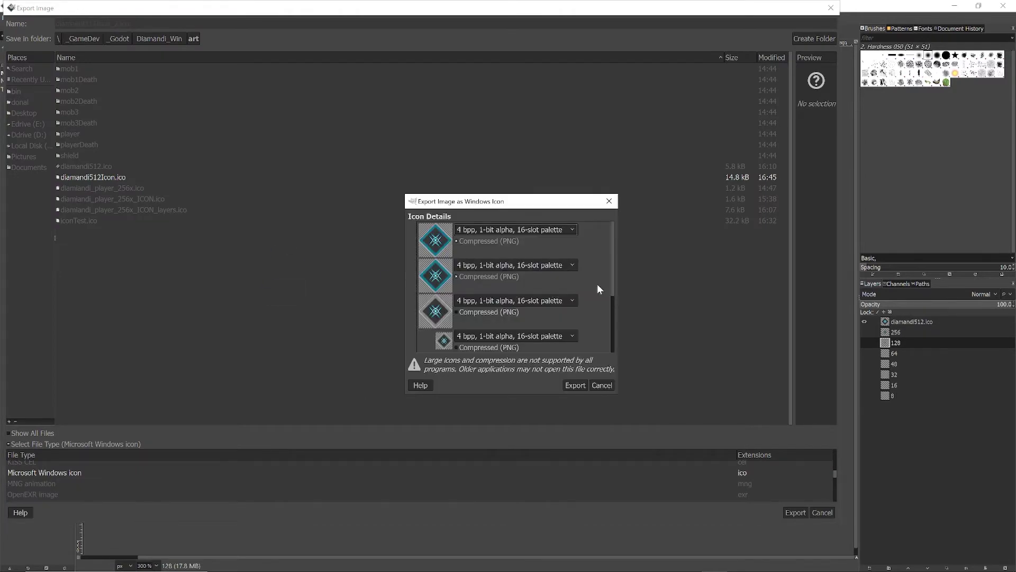
Enable PNG compression for the 128, 64, 48, 32 and 16 pixel icons in the Windows icon export details
{"action": "left_click_drag", "start_coordinate": [612, 296], "coordinate": [625, 343]}
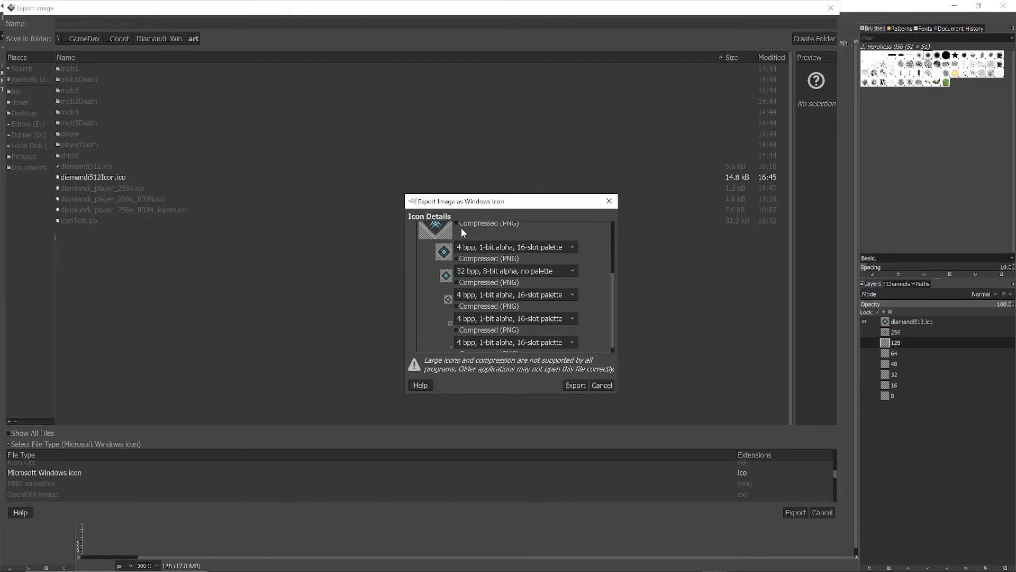
{"action": "left_click", "coordinate": [458, 224]}
{"action": "left_click", "coordinate": [460, 259]}
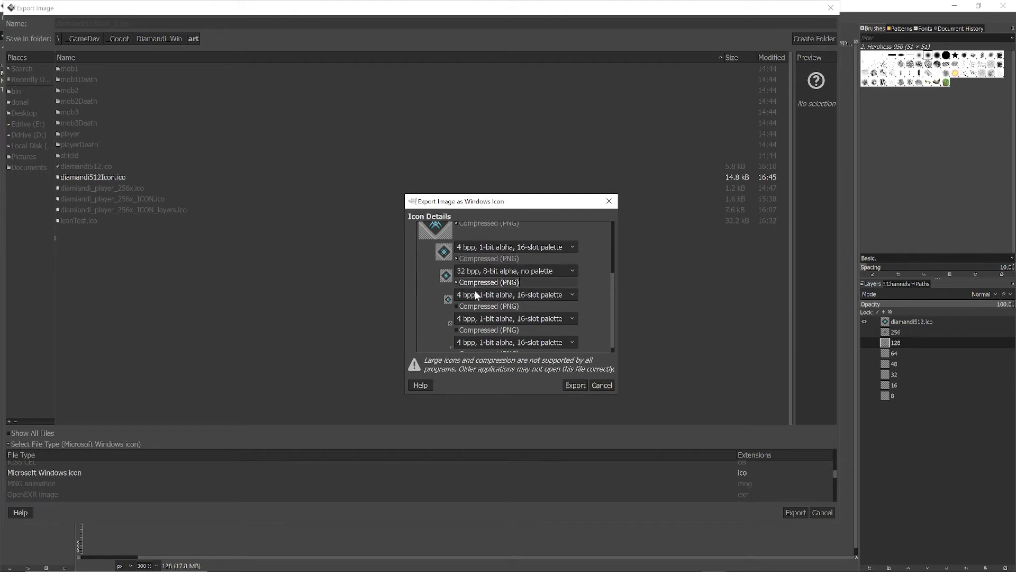
{"action": "left_click", "coordinate": [478, 305]}
{"action": "left_click", "coordinate": [483, 328]}
{"action": "scroll", "coordinate": [587, 310], "scroll_direction": "down", "scroll_amount": 1}
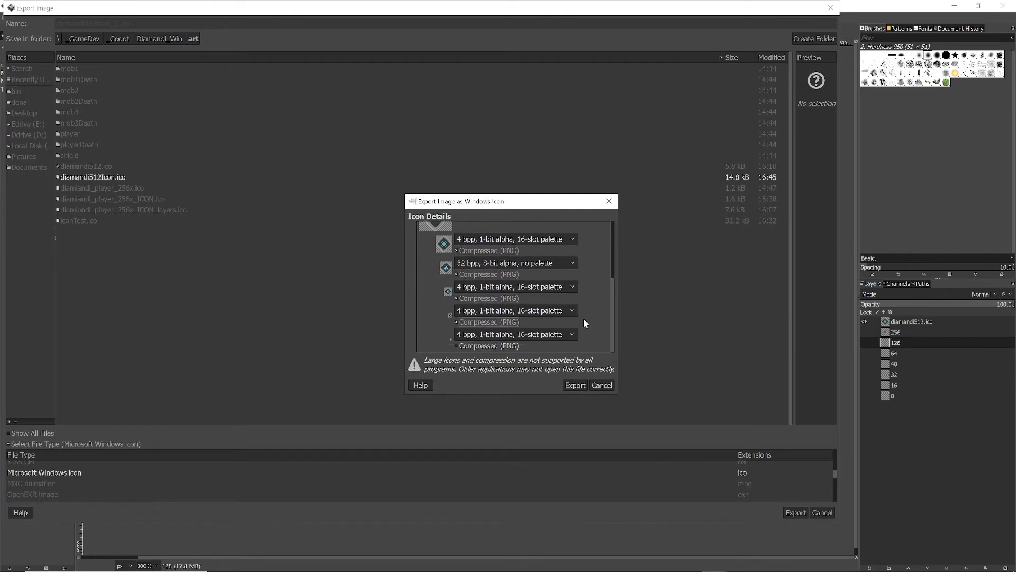
{"action": "scroll", "coordinate": [586, 310], "scroll_direction": "up", "scroll_amount": 4}
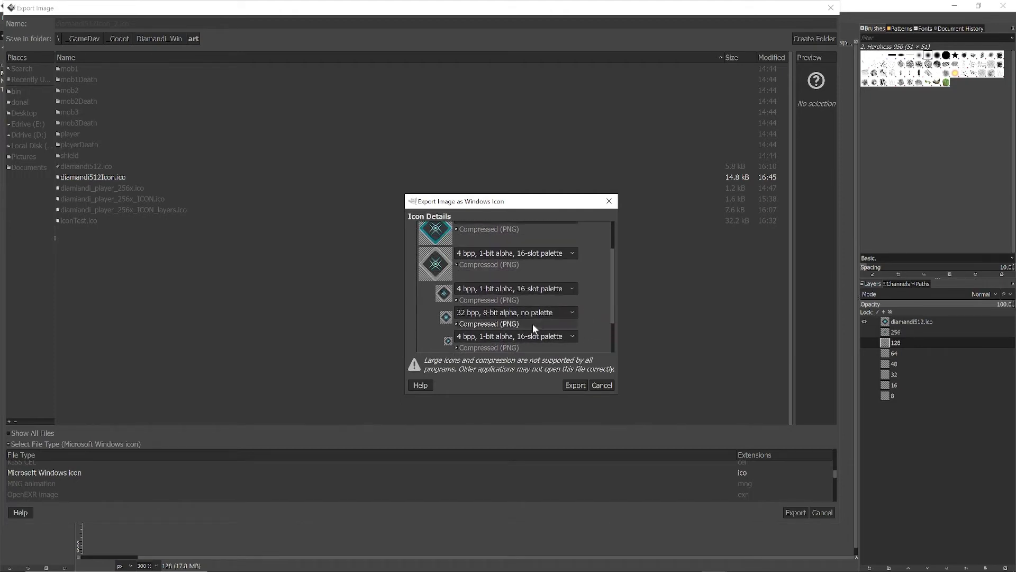
Set the 48 pixel icon to 8 bpp, 1-bit alpha, 256-slot palette, and cancel the export
{"action": "left_click", "coordinate": [507, 312]}
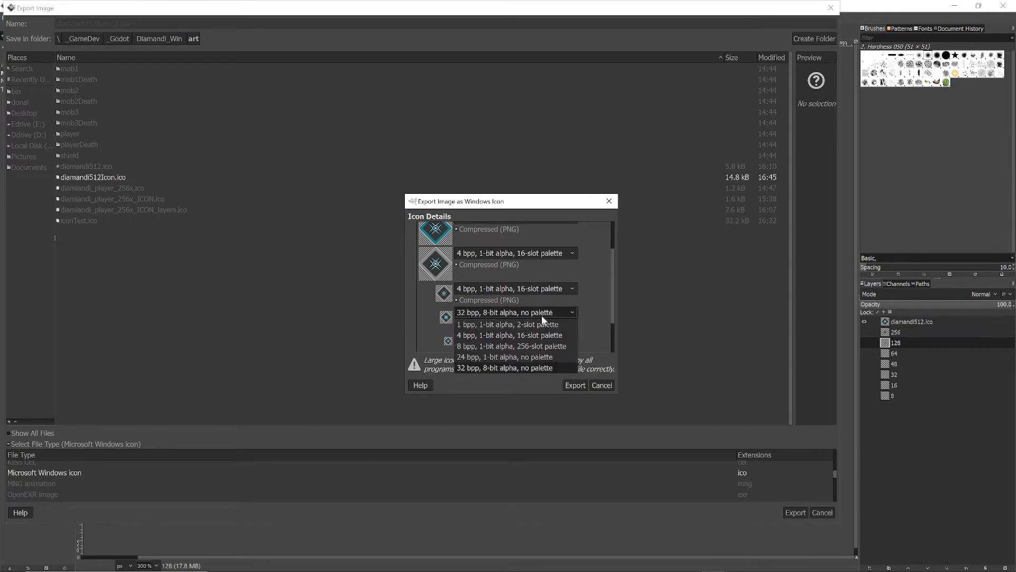
{"action": "left_click", "coordinate": [553, 347]}
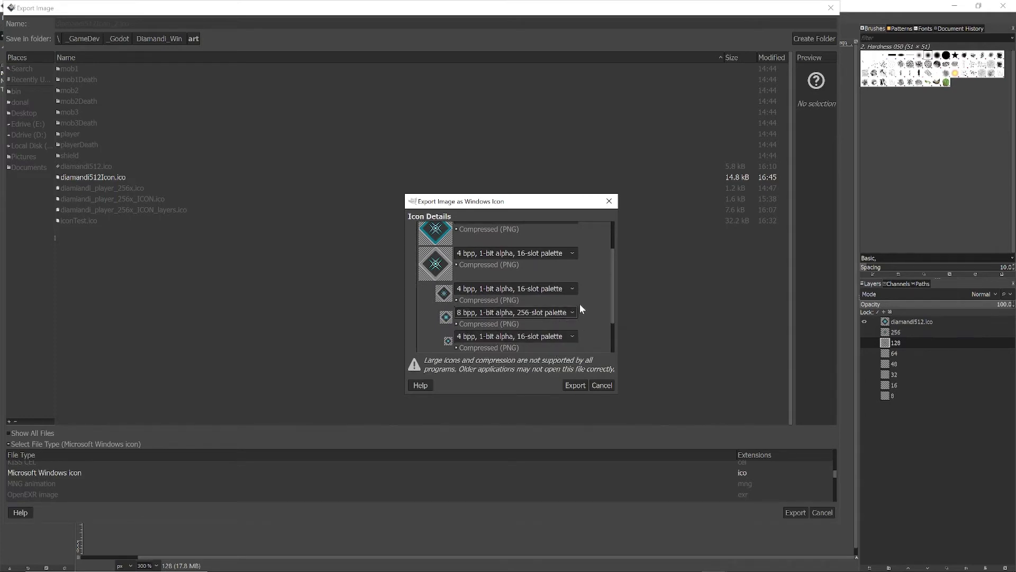
{"action": "scroll", "coordinate": [582, 307], "scroll_direction": "down", "scroll_amount": 4}
{"action": "scroll", "coordinate": [586, 314], "scroll_direction": "up", "scroll_amount": 7}
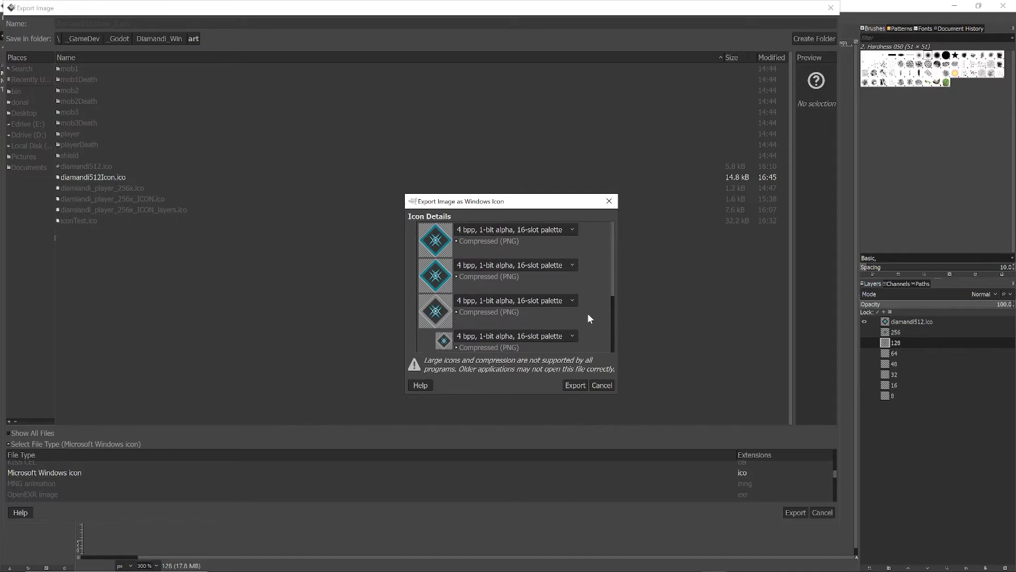
{"action": "scroll", "coordinate": [590, 317], "scroll_direction": "down", "scroll_amount": 3}
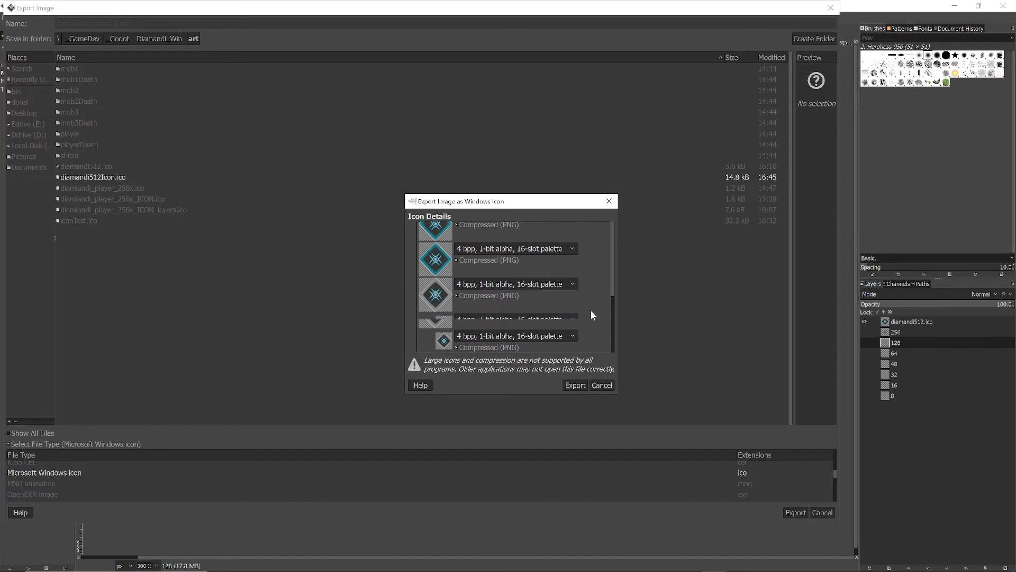
{"action": "left_click", "coordinate": [602, 386]}
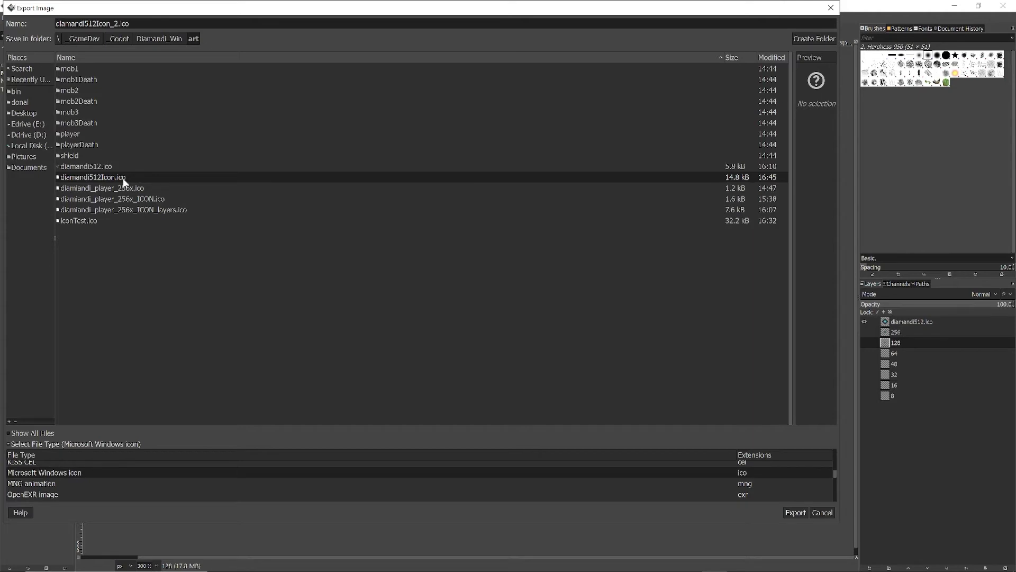
{"action": "left_click", "coordinate": [821, 512]}
Switch to Godot and check the Windows Native Icon path in the project's application configuration settings
{"action": "key", "text": "alt+Tab"}
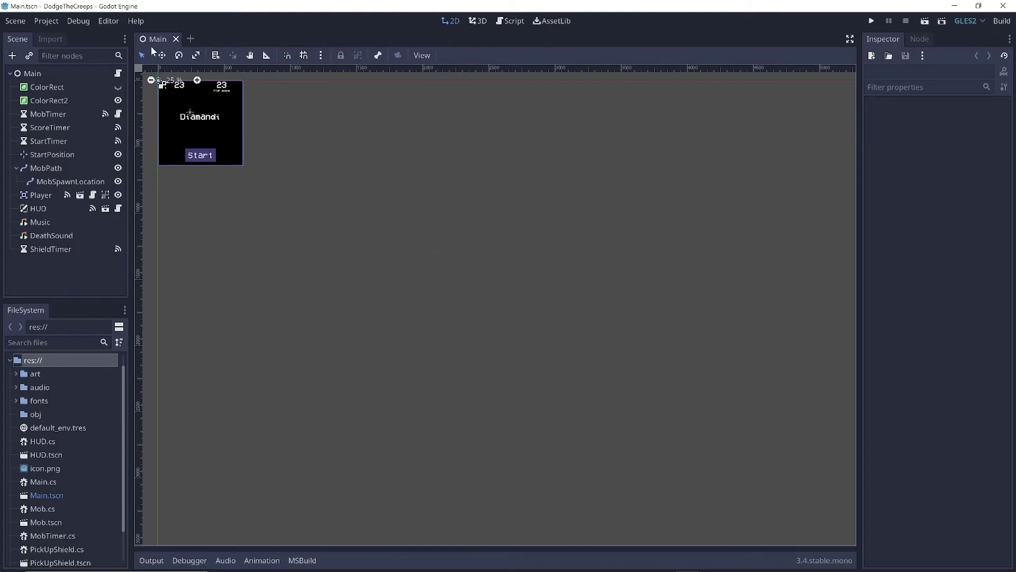
{"action": "left_click", "coordinate": [46, 22]}
{"action": "left_click", "coordinate": [65, 37]}
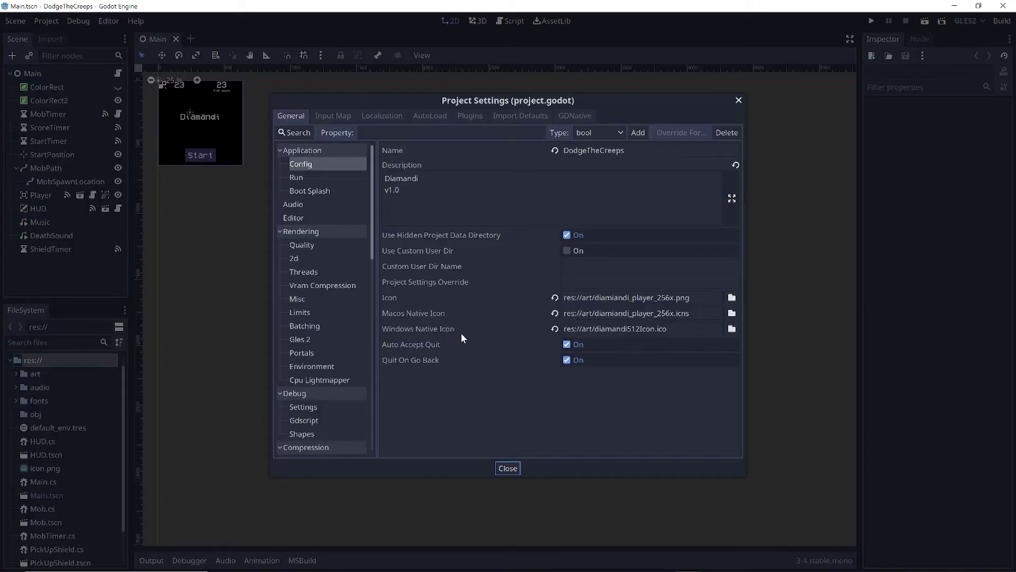
{"action": "left_click", "coordinate": [319, 164]}
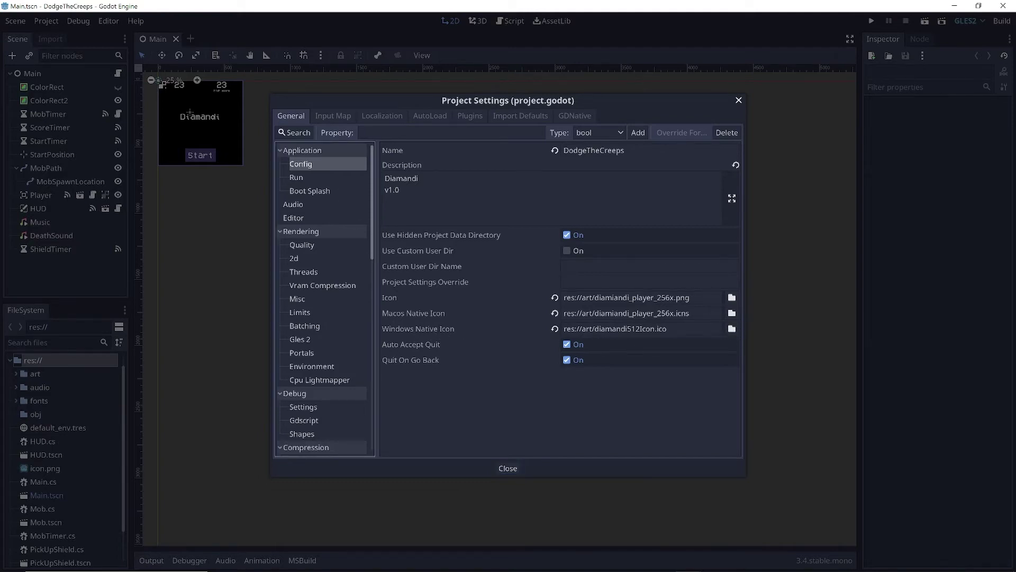
{"action": "left_click", "coordinate": [738, 100]}
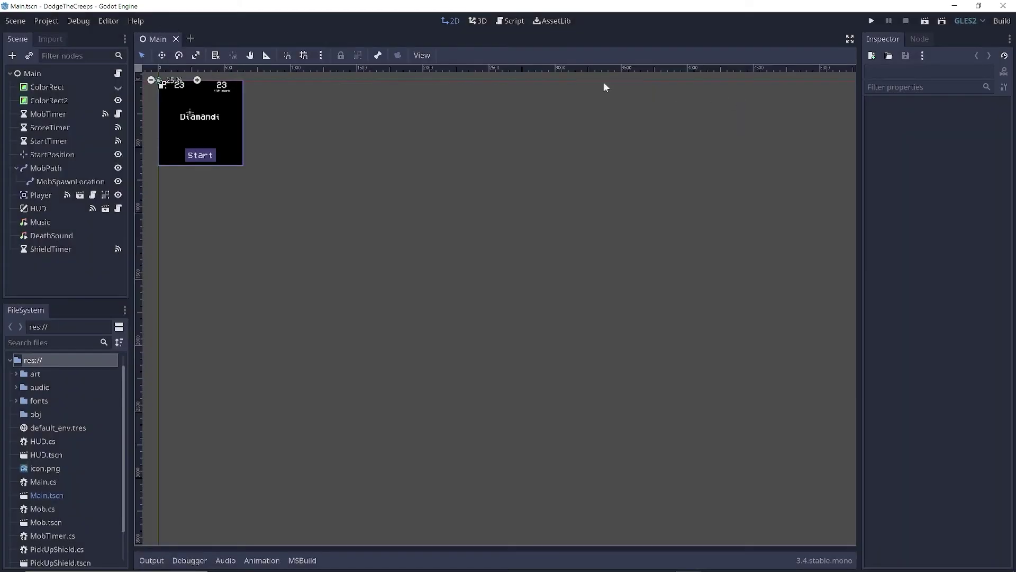
Check the application icon path in the Windows Desktop export preset and close the export settings without exporting
{"action": "left_click", "coordinate": [52, 21]}
{"action": "left_click", "coordinate": [51, 84]}
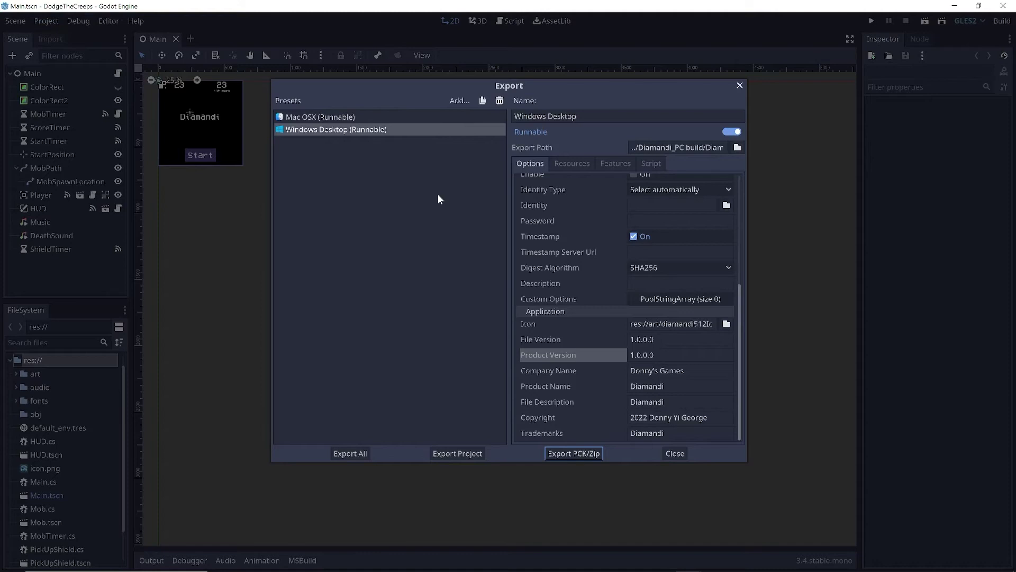
{"action": "left_click", "coordinate": [671, 323]}
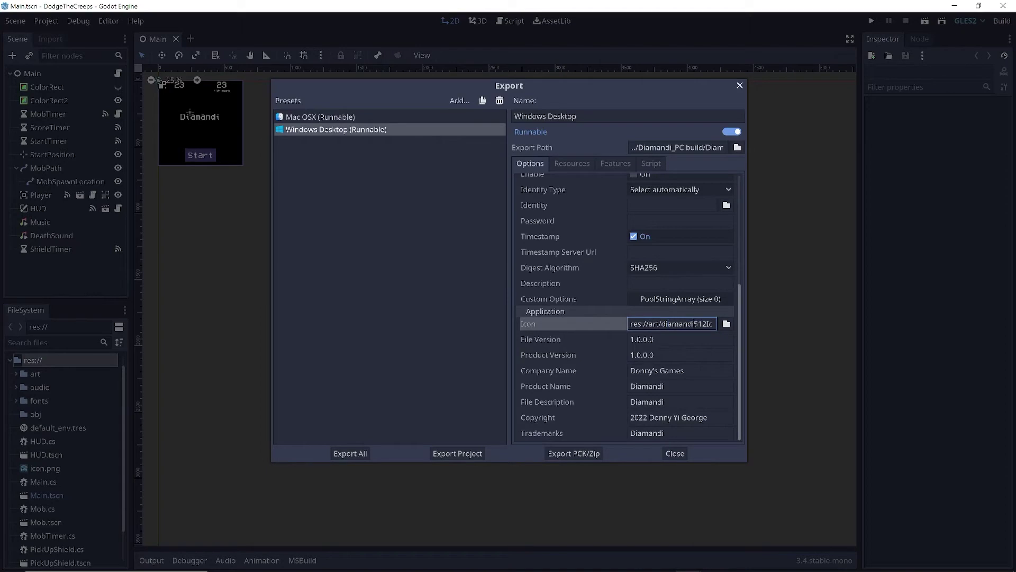
{"action": "left_click", "coordinate": [676, 454]}
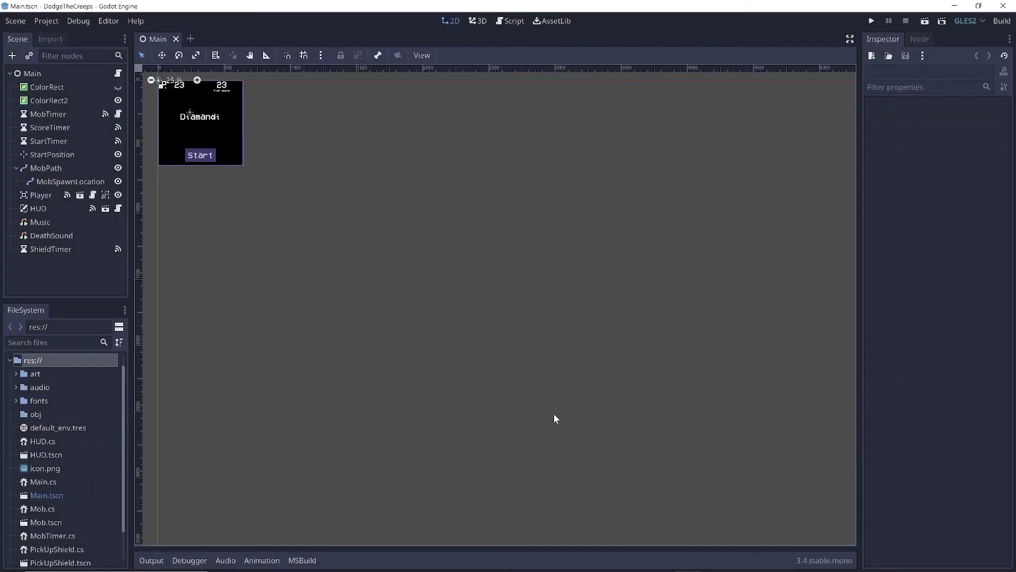
{"action": "left_click", "coordinate": [56, 21]}
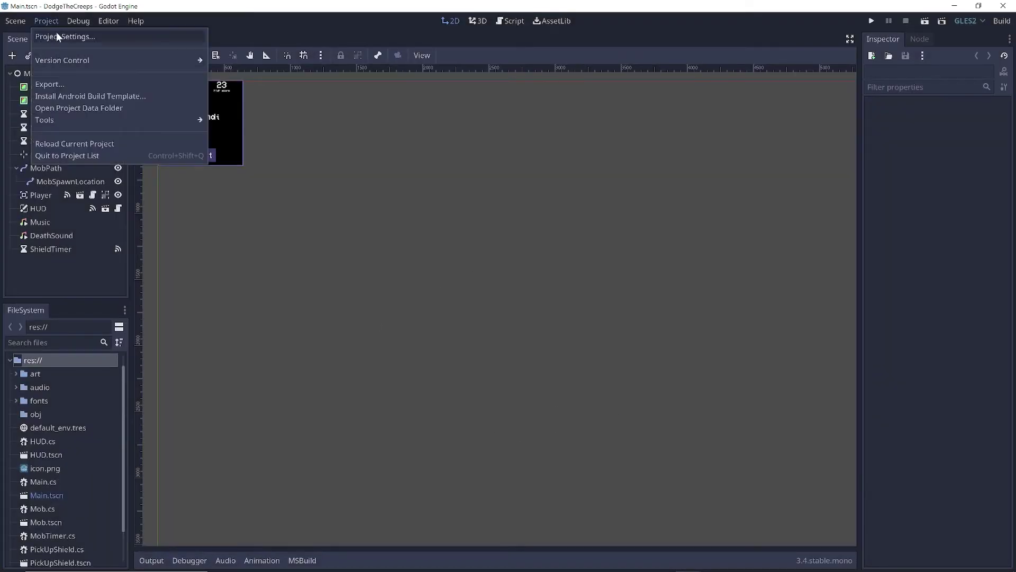
{"action": "left_click", "coordinate": [521, 311]}
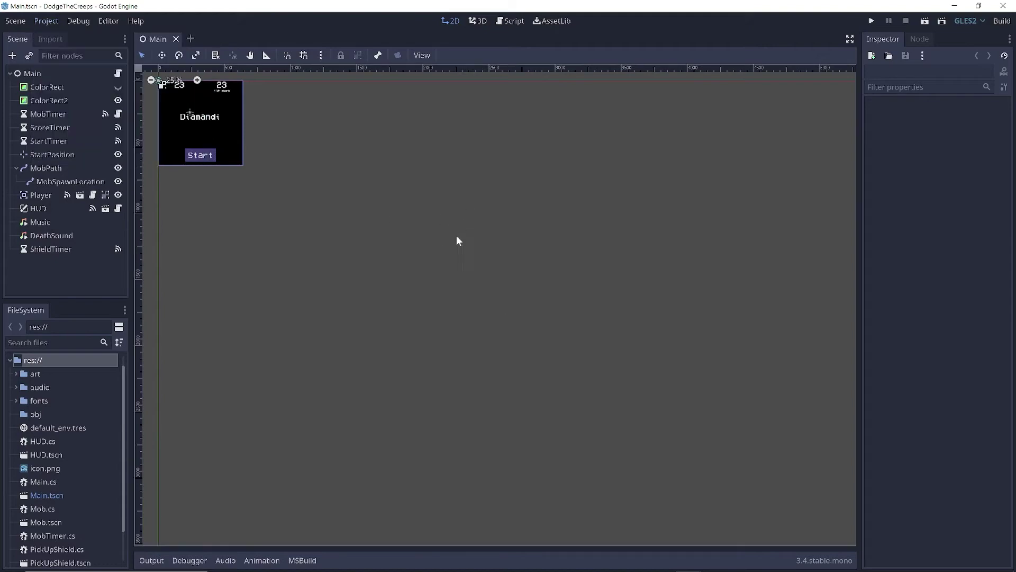
Switch to the Diamandi_PC build folder in File Explorer and select Diamandi.exe to inspect its icon
{"action": "mouse_move", "coordinate": [455, 561]}
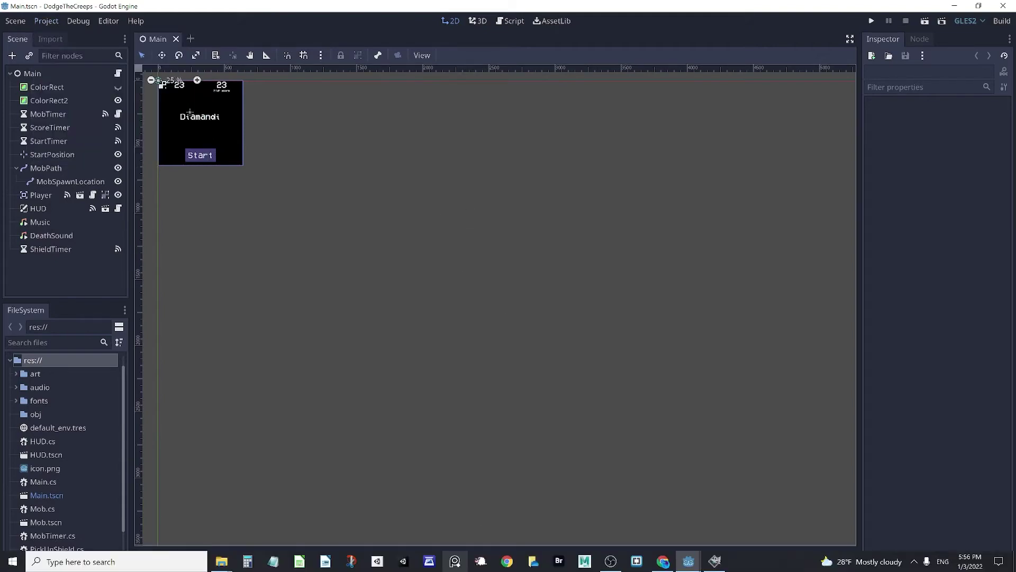
{"action": "mouse_move", "coordinate": [221, 561]}
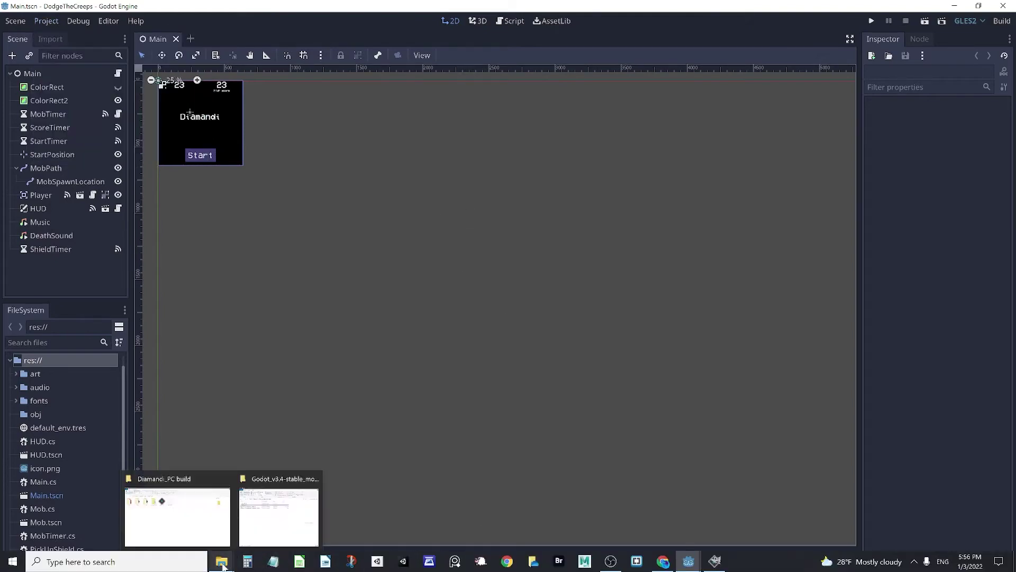
{"action": "left_click", "coordinate": [217, 523]}
{"action": "left_click_drag", "start_coordinate": [527, 262], "coordinate": [344, 139]}
{"action": "left_click", "coordinate": [397, 300]}
{"action": "left_click", "coordinate": [358, 164]}
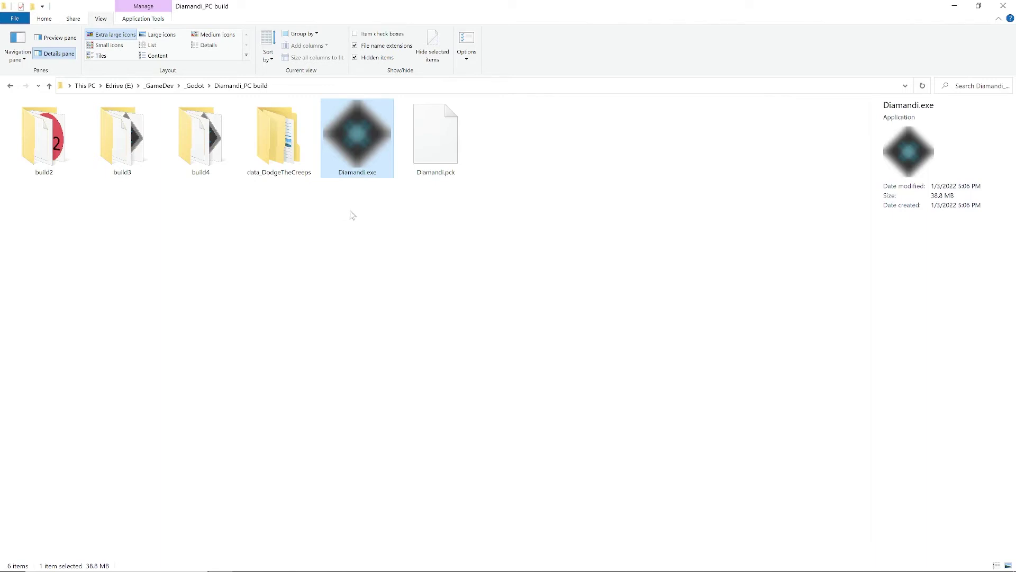
Compare how the Diamandi.exe icon displays in the large, medium, details, list and tiles layouts, ending in details
{"action": "left_click", "coordinate": [151, 35]}
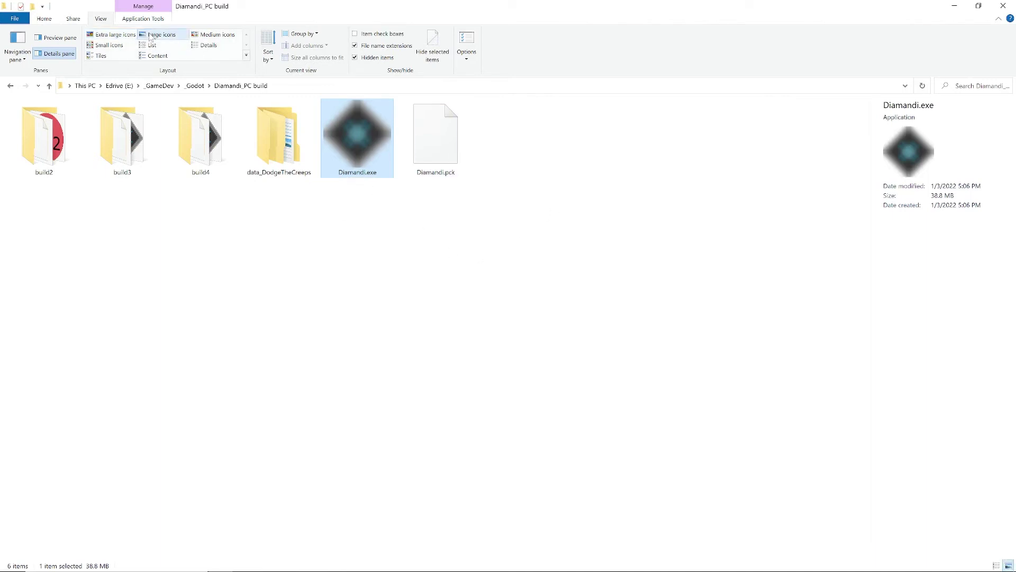
{"action": "left_click", "coordinate": [218, 36]}
{"action": "left_click", "coordinate": [208, 46]}
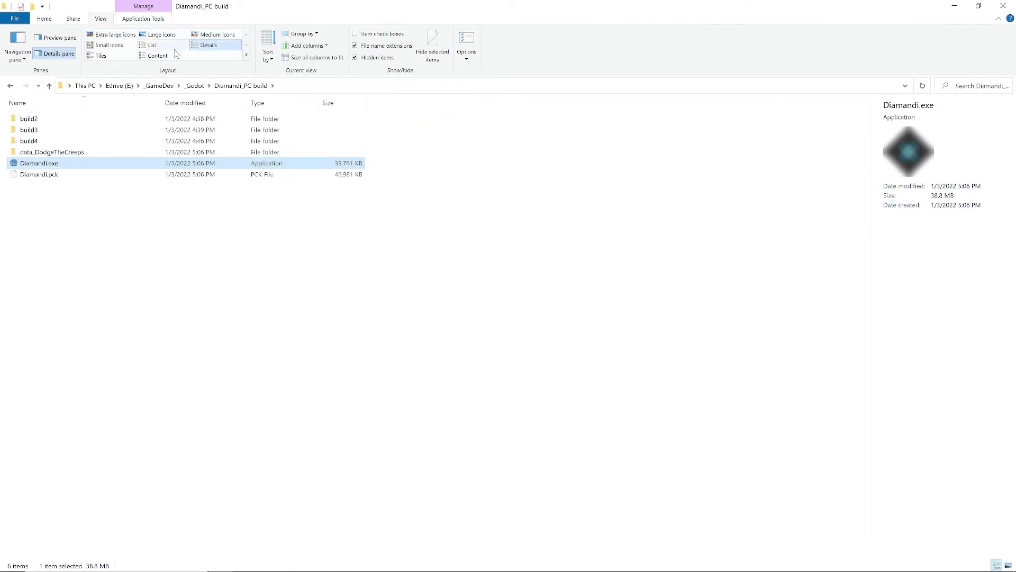
{"action": "left_click", "coordinate": [152, 46]}
{"action": "left_click", "coordinate": [116, 55]}
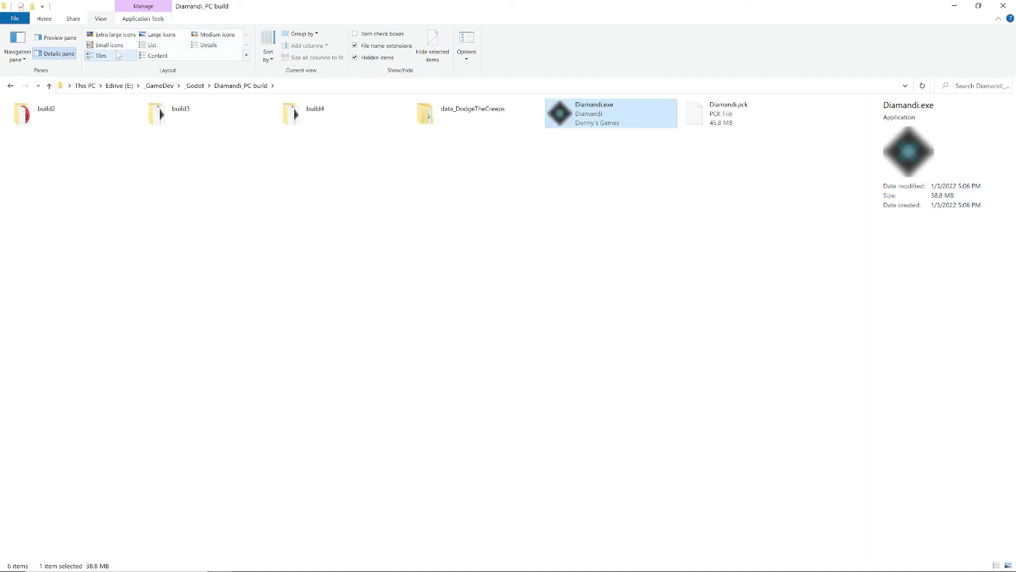
{"action": "left_click", "coordinate": [208, 46]}
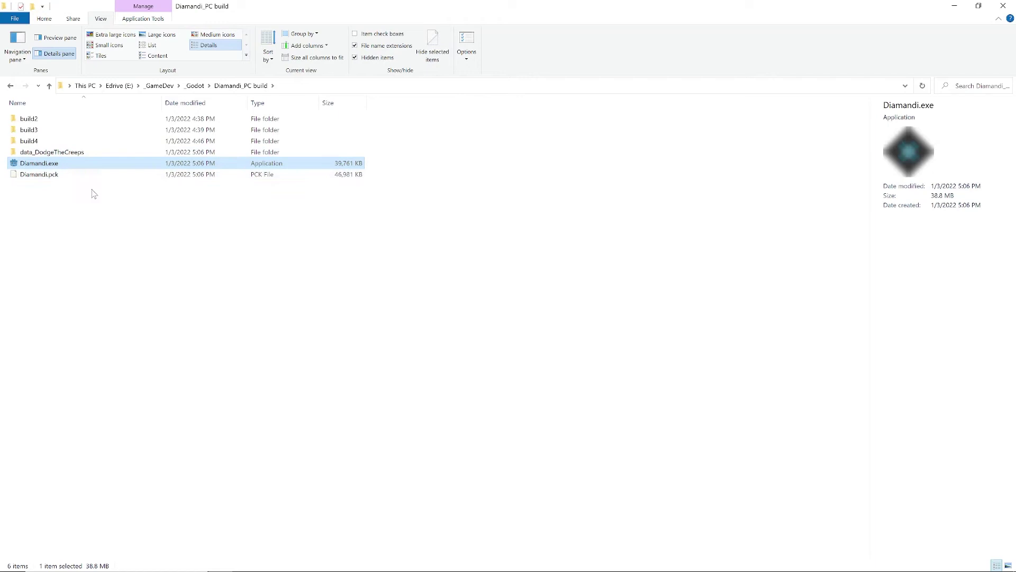
Set the Diamandi_PC build folder to medium icons and switch to the iconTest image in GIMP
{"action": "left_click", "coordinate": [214, 34]}
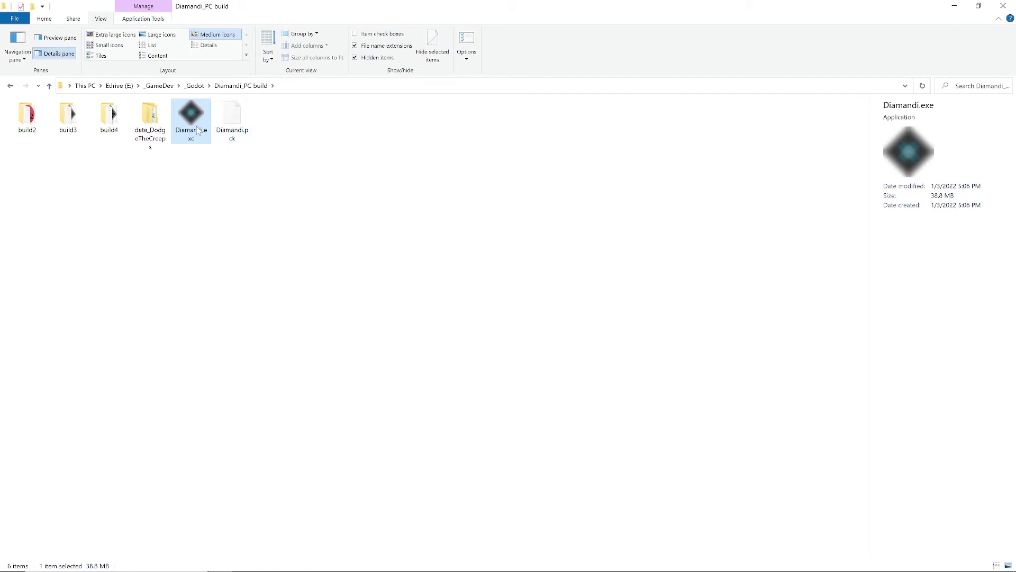
{"action": "mouse_move", "coordinate": [768, 530]}
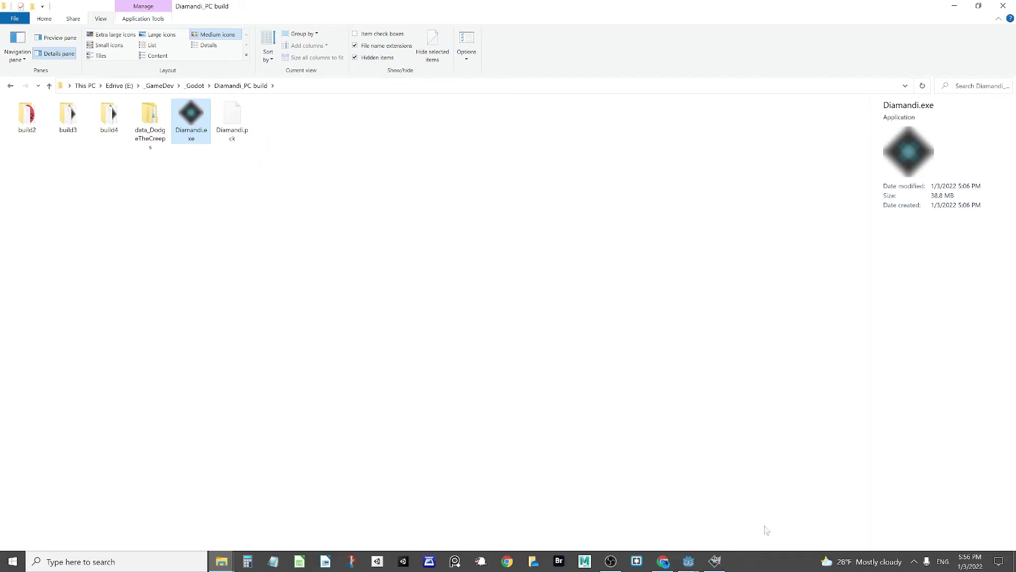
{"action": "left_click", "coordinate": [714, 561]}
{"action": "left_click", "coordinate": [83, 32]}
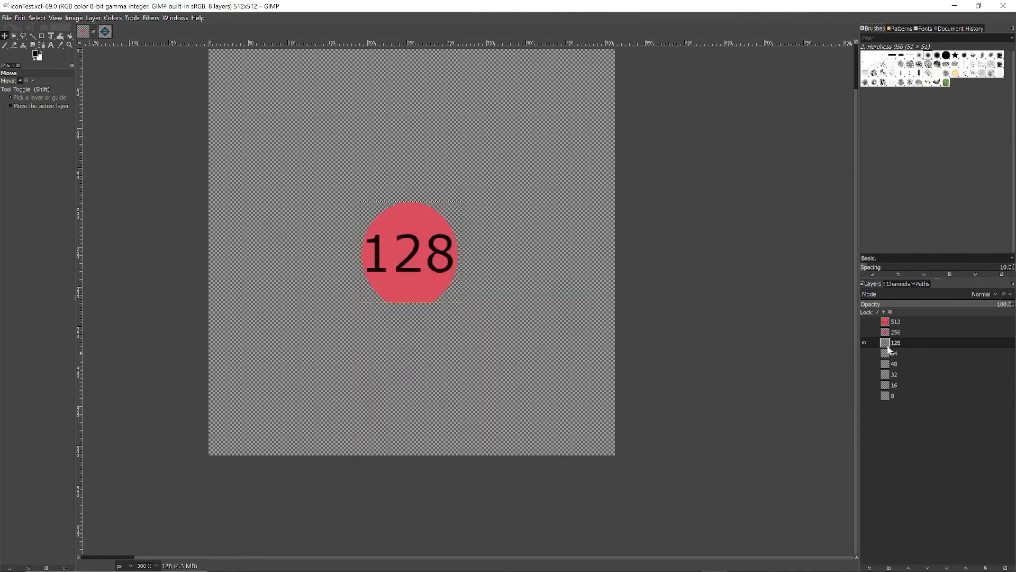
Toggle the visibility of the 512 and 256 layers to preview those icon sizes, leaving both hidden
{"action": "left_click", "coordinate": [863, 332]}
{"action": "left_click", "coordinate": [865, 321]}
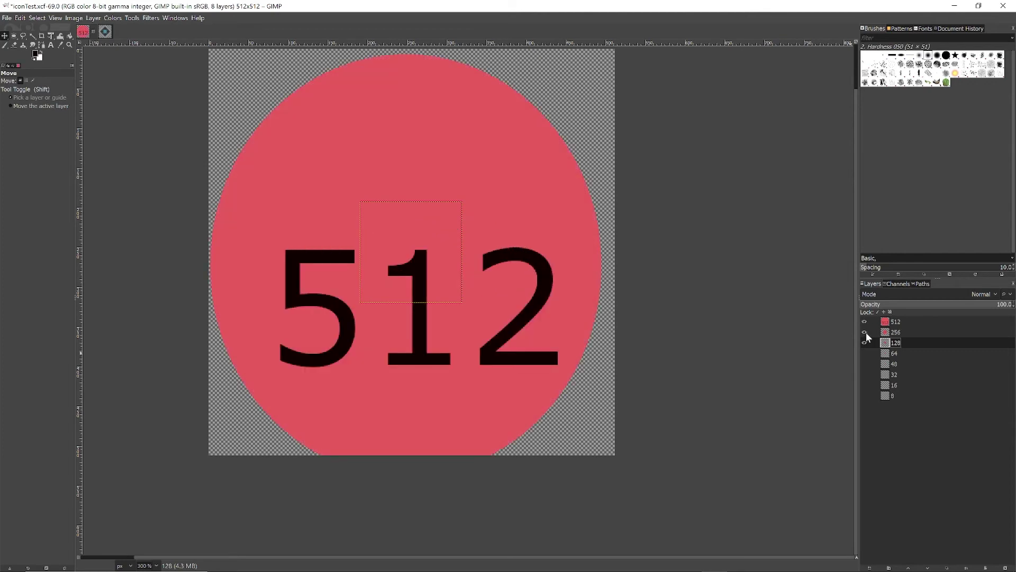
{"action": "left_click", "coordinate": [865, 321]}
{"action": "left_click", "coordinate": [863, 322]}
{"action": "left_click", "coordinate": [864, 321]}
{"action": "left_click", "coordinate": [864, 321]}
{"action": "left_click", "coordinate": [864, 321]}
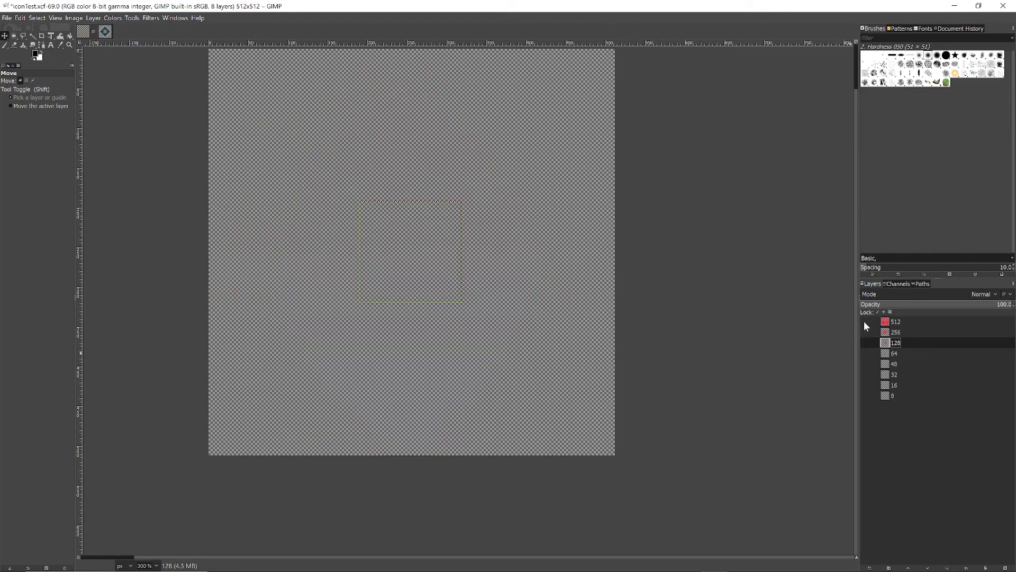
{"action": "left_click", "coordinate": [864, 332]}
{"action": "left_click", "coordinate": [864, 332]}
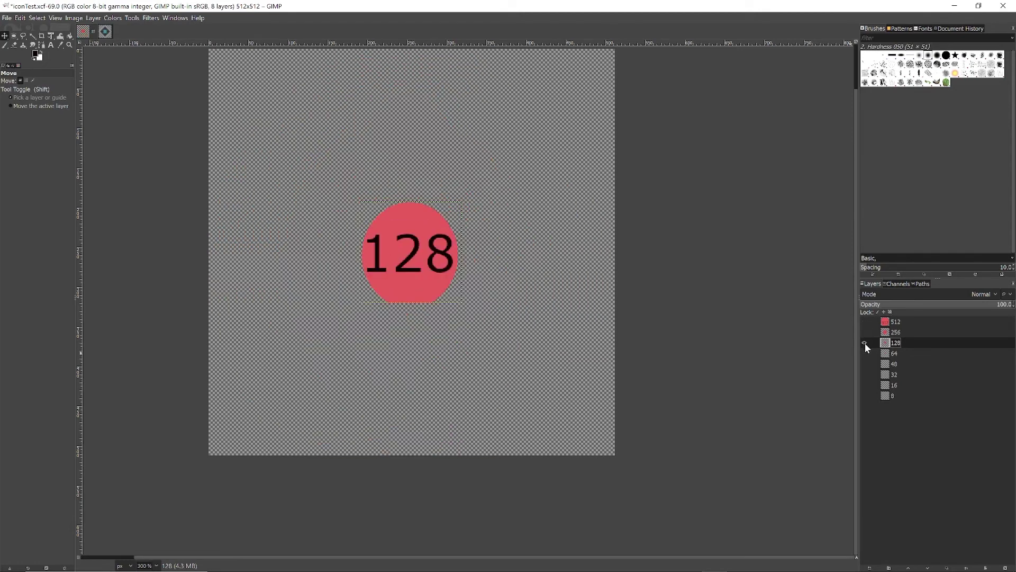
Inspect the icon layers from 128 down to 8 by toggling their visibility, then minimize GIMP
{"action": "left_click", "coordinate": [864, 342]}
{"action": "left_click", "coordinate": [865, 353]}
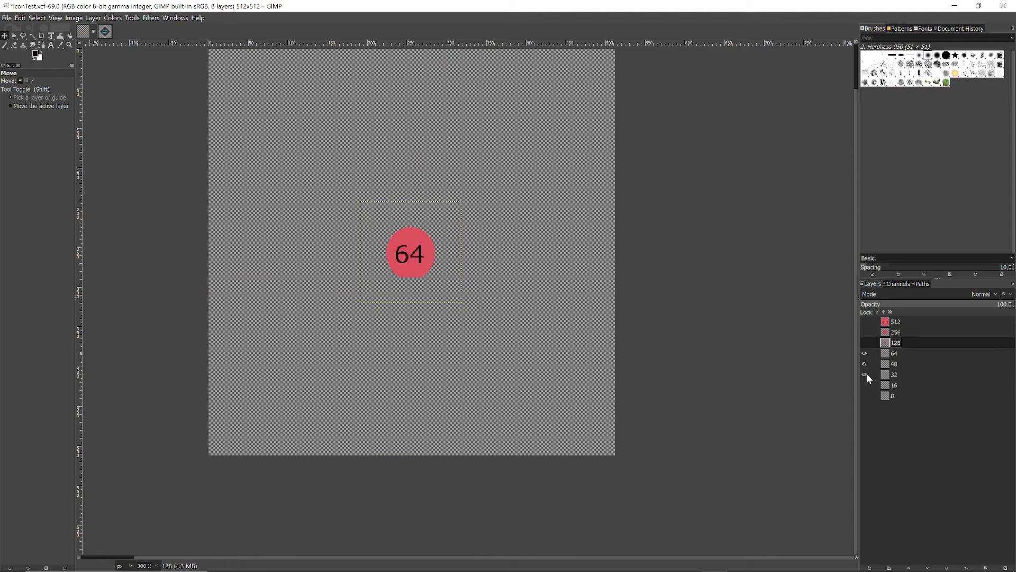
{"action": "left_click", "coordinate": [864, 353]}
{"action": "left_click", "coordinate": [864, 374]}
{"action": "left_click", "coordinate": [864, 385]}
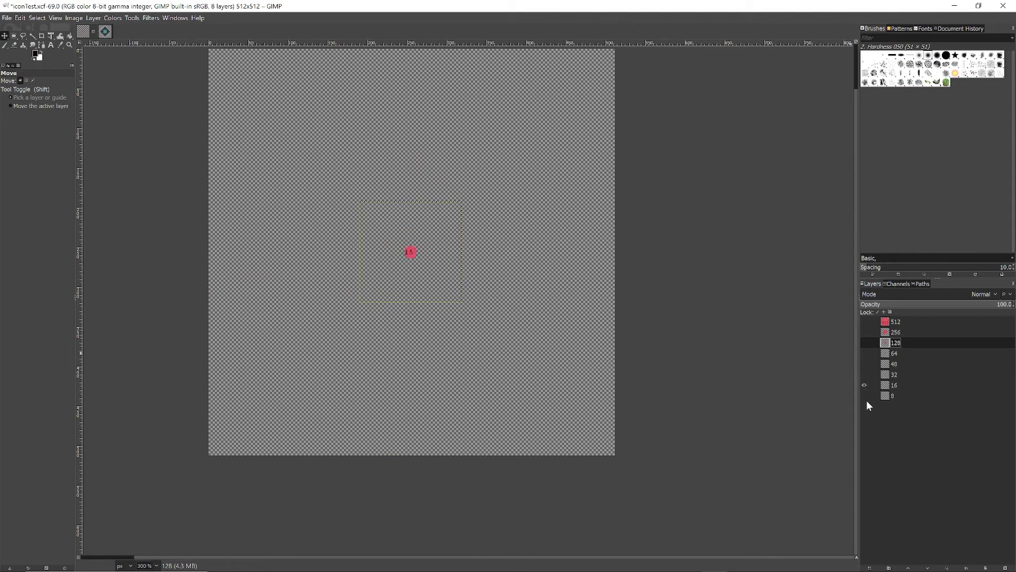
{"action": "left_click", "coordinate": [864, 386]}
{"action": "left_click", "coordinate": [866, 395]}
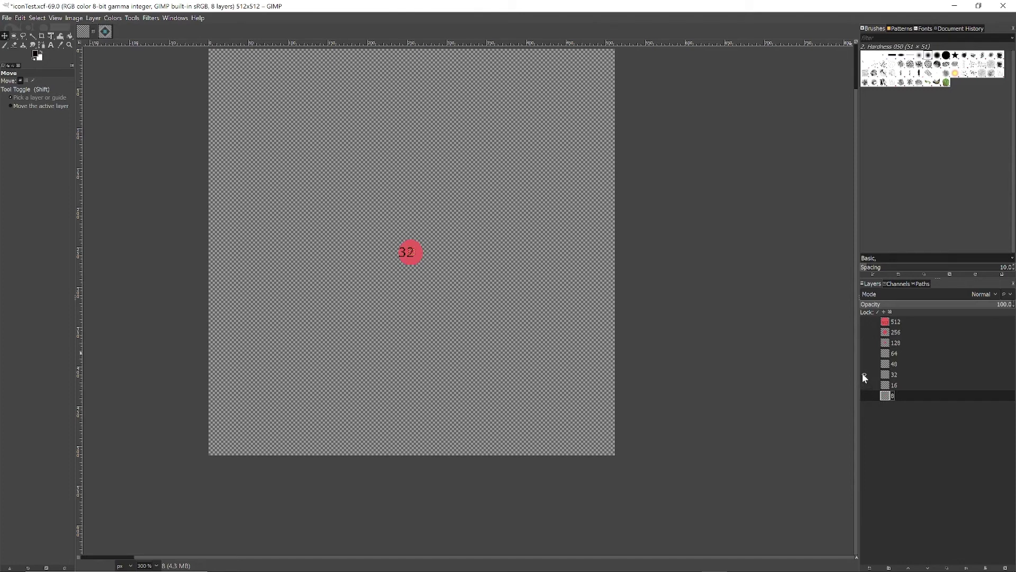
{"action": "left_click", "coordinate": [863, 375]}
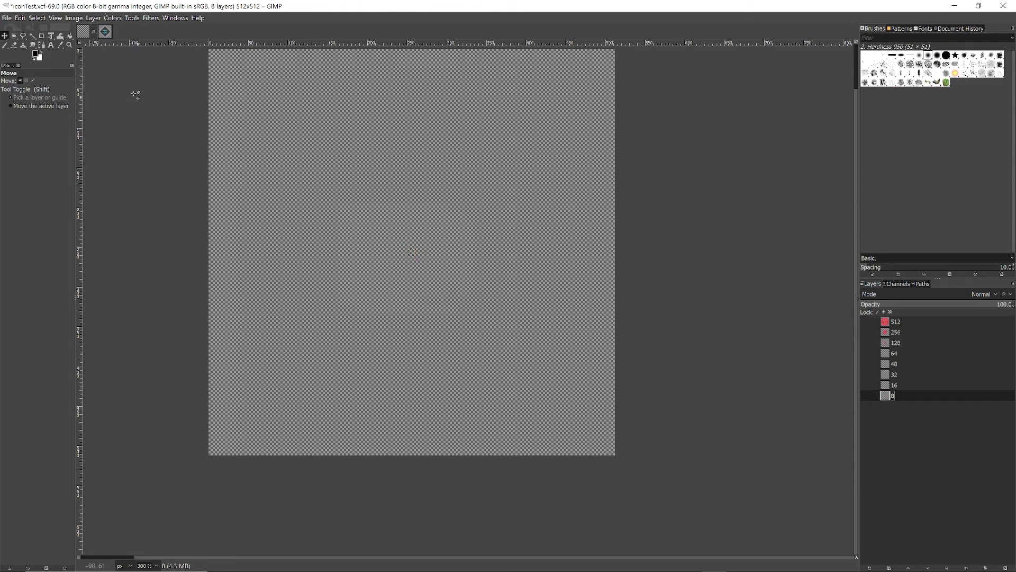
{"action": "left_click", "coordinate": [954, 6]}
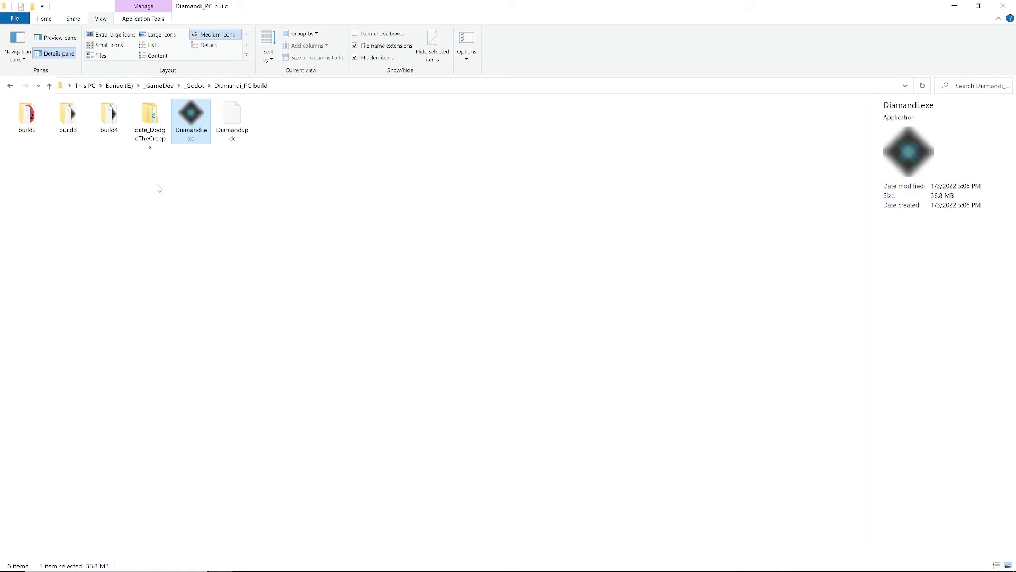
{"action": "left_click", "coordinate": [38, 131]}
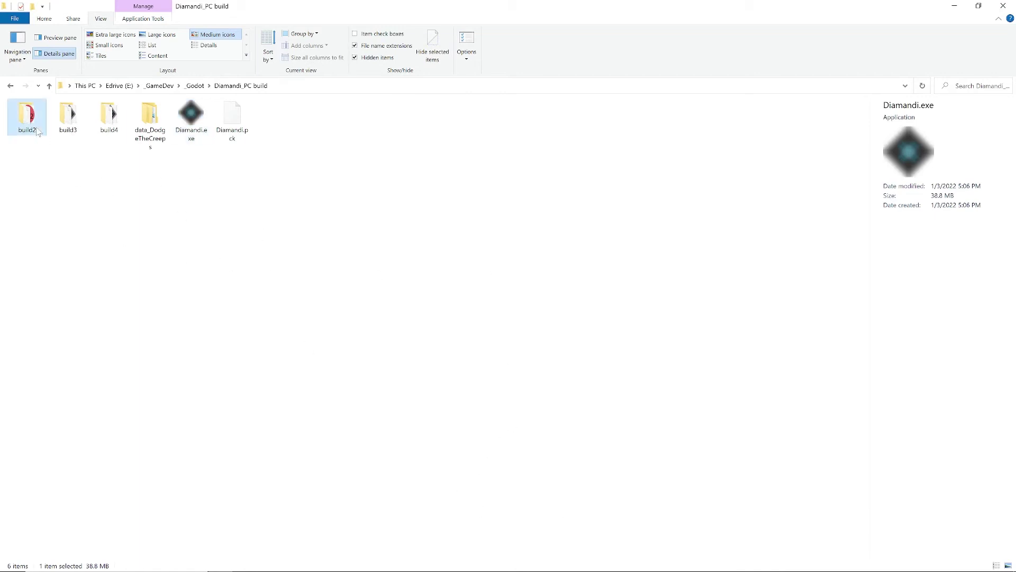
{"action": "left_click", "coordinate": [122, 283]}
{"action": "left_click_drag", "start_coordinate": [61, 200], "coordinate": [306, 280]}
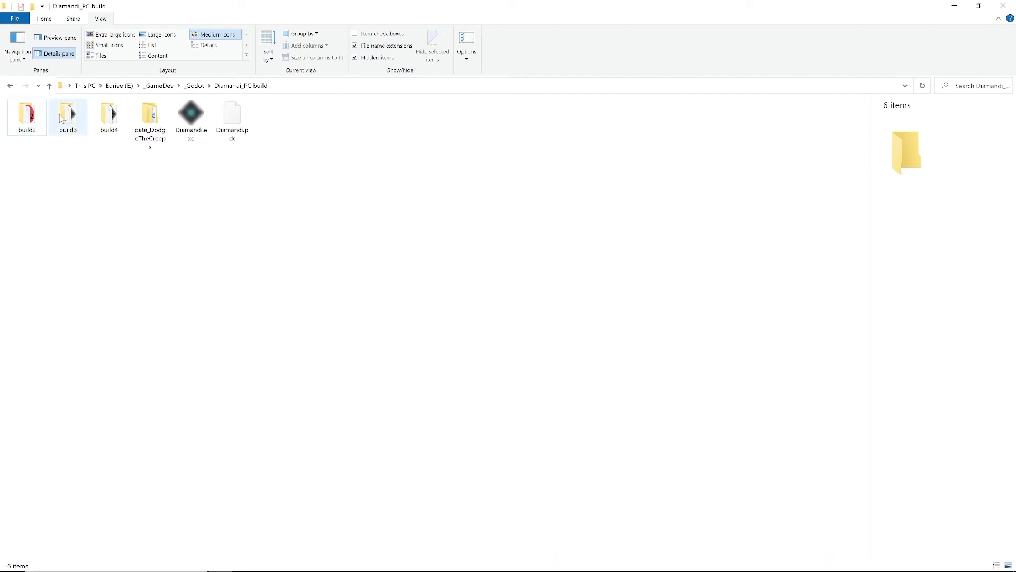
Switch to Chrome, look through Godot GitHub issue #35735 about the Windows exe icon not changing, and minimize the browser
{"action": "mouse_move", "coordinate": [613, 569]}
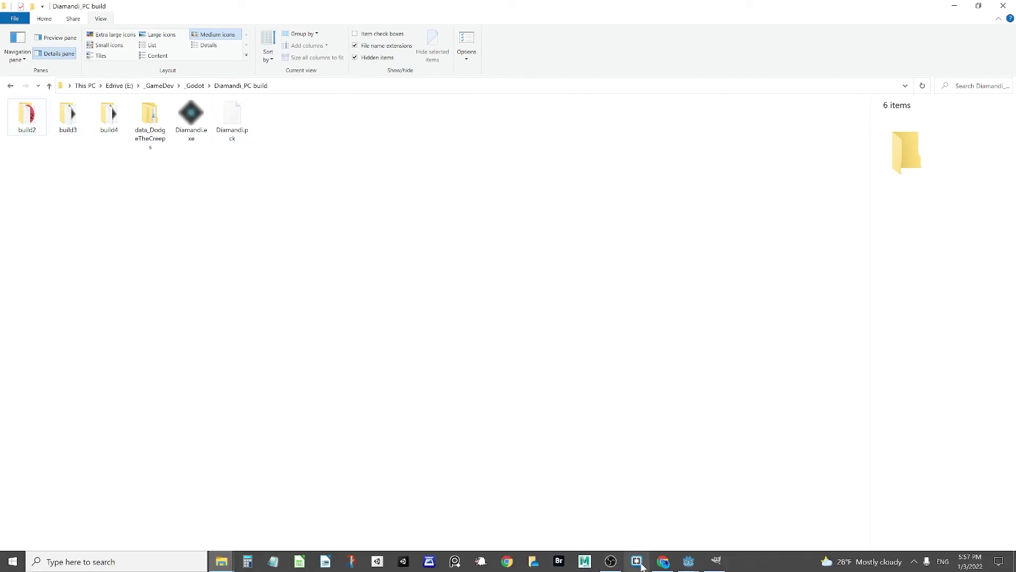
{"action": "mouse_move", "coordinate": [222, 560]}
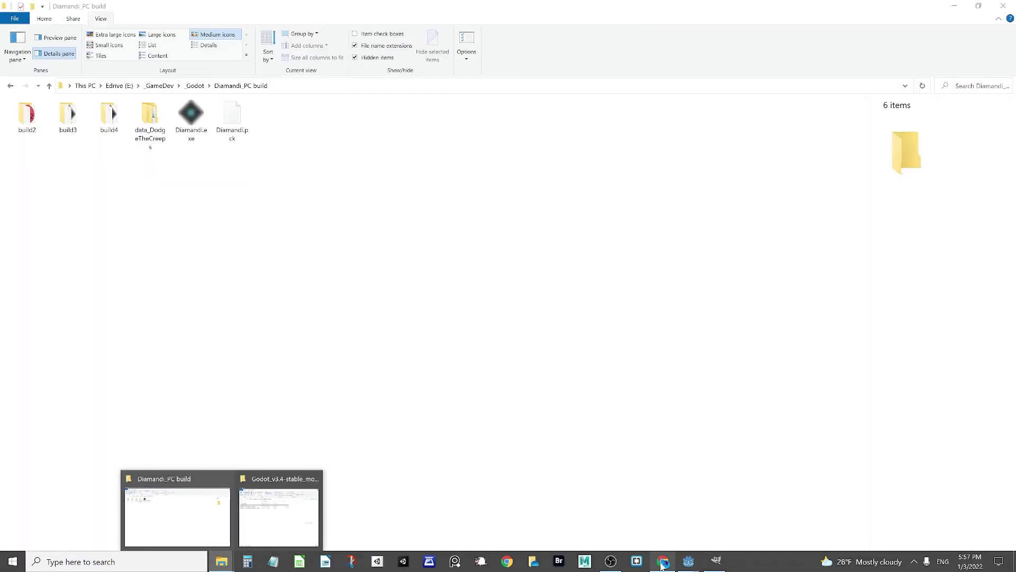
{"action": "left_click", "coordinate": [663, 562]}
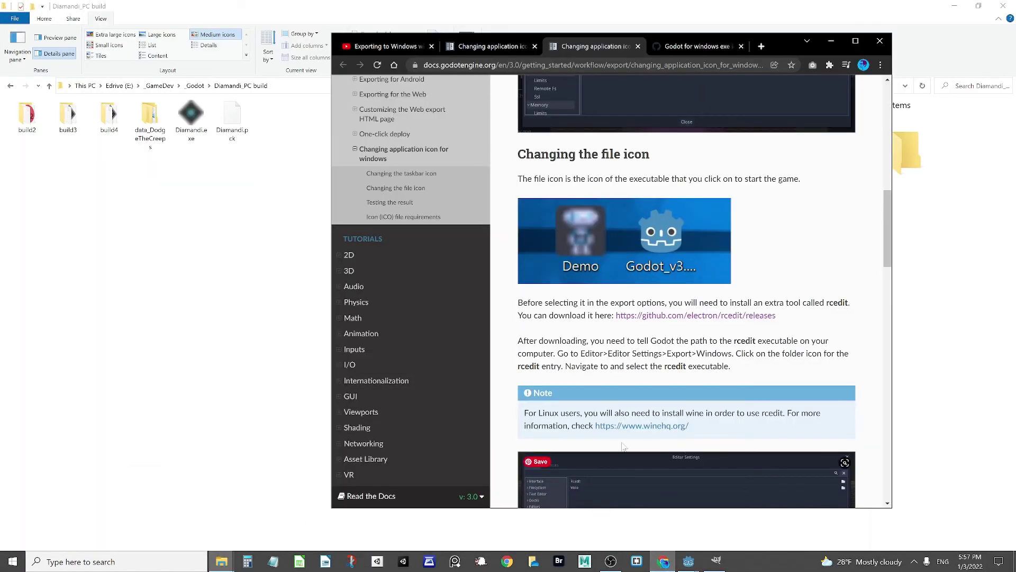
{"action": "left_click", "coordinate": [723, 49]}
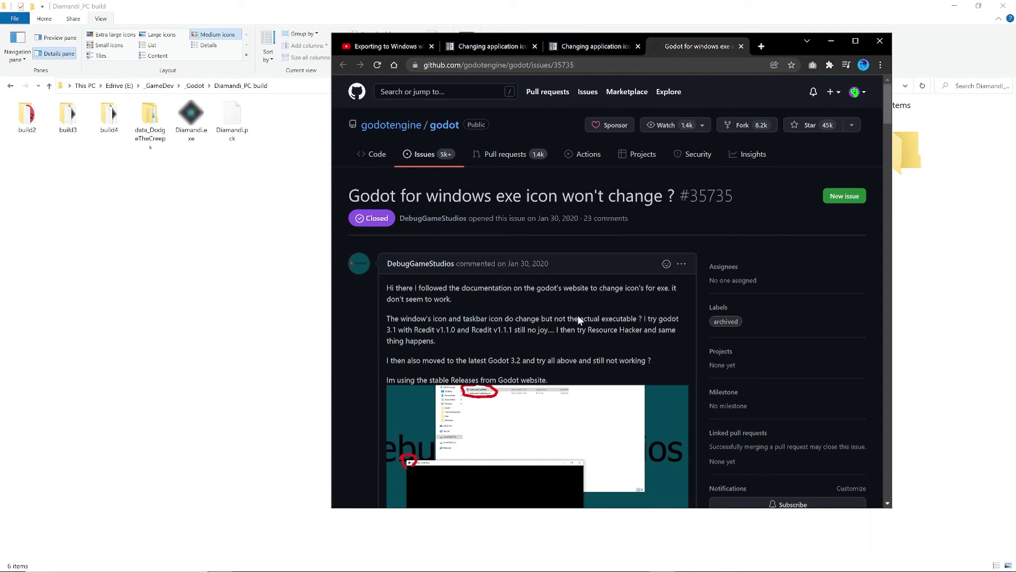
{"action": "scroll", "coordinate": [767, 284], "scroll_direction": "down", "scroll_amount": 10}
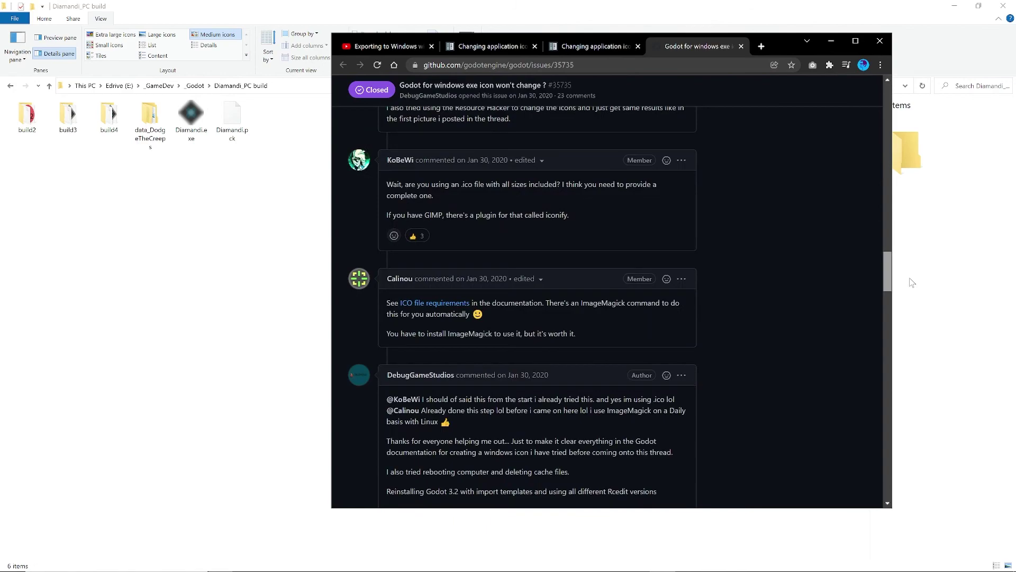
{"action": "left_click_drag", "start_coordinate": [911, 282], "coordinate": [909, 62]}
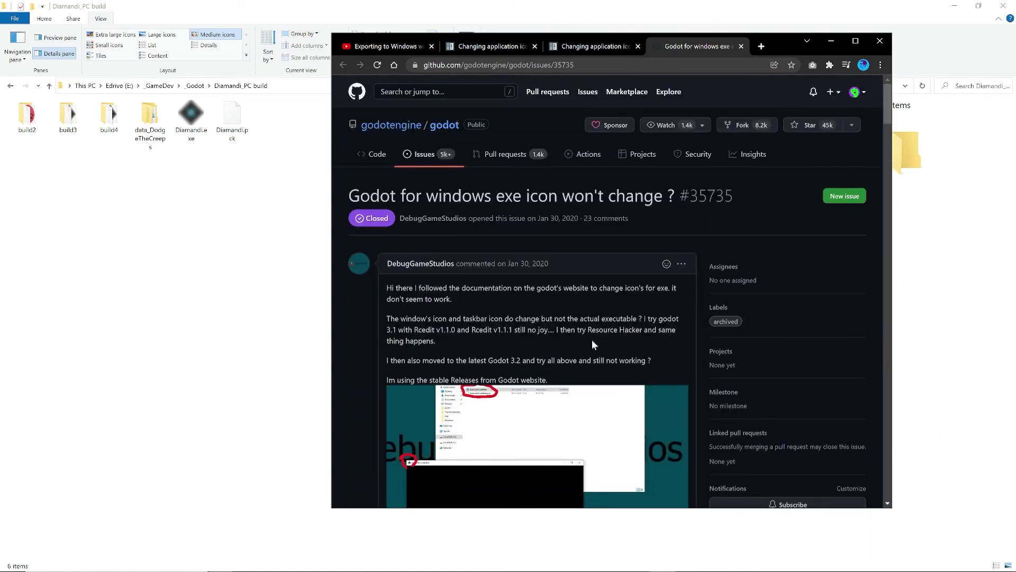
{"action": "left_click", "coordinate": [828, 44]}
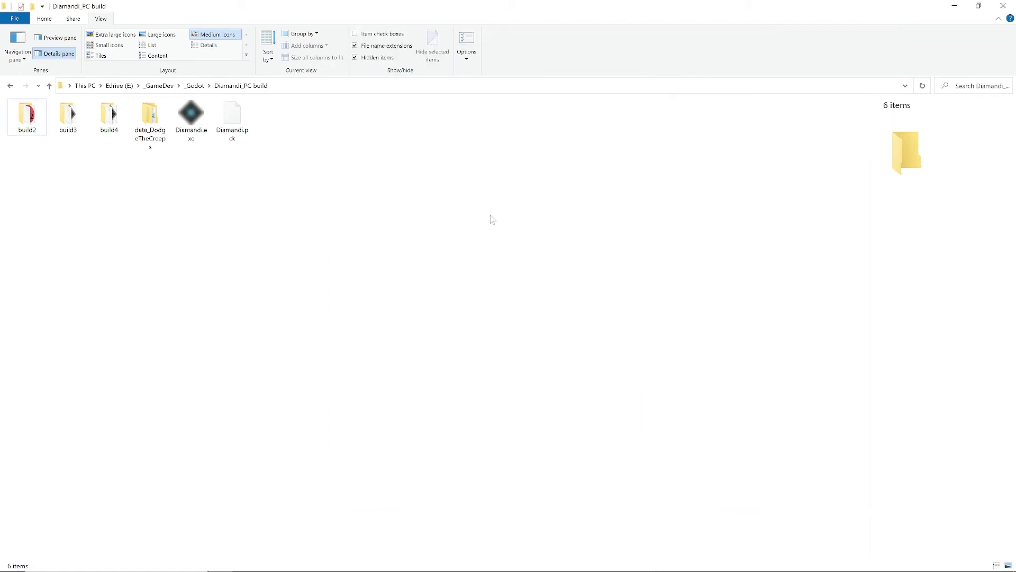
Open the build2 folder and select its Diamandi.exe to inspect the icon
{"action": "double_click", "coordinate": [39, 128]}
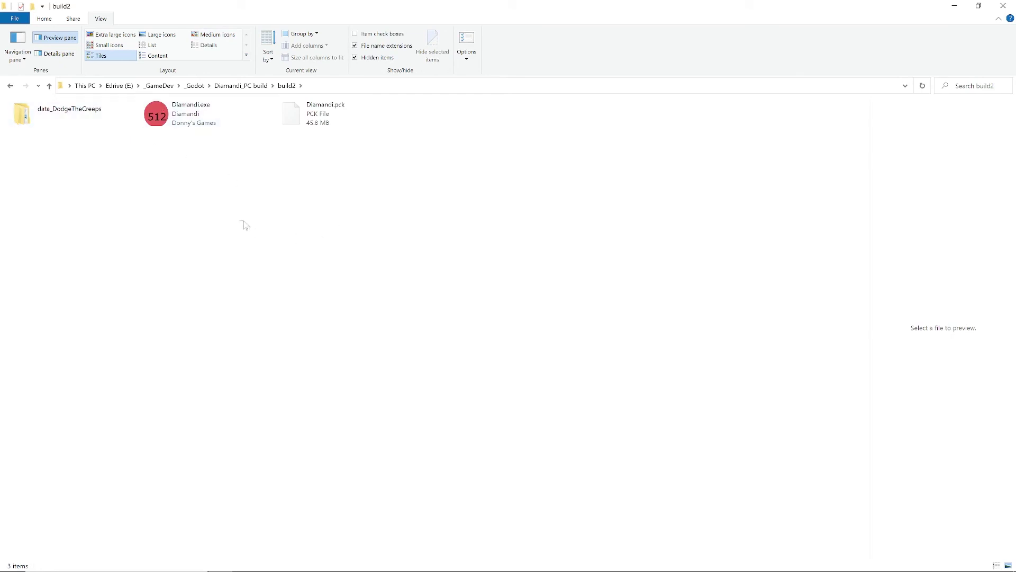
{"action": "left_click", "coordinate": [186, 121]}
{"action": "double_click", "coordinate": [180, 124]}
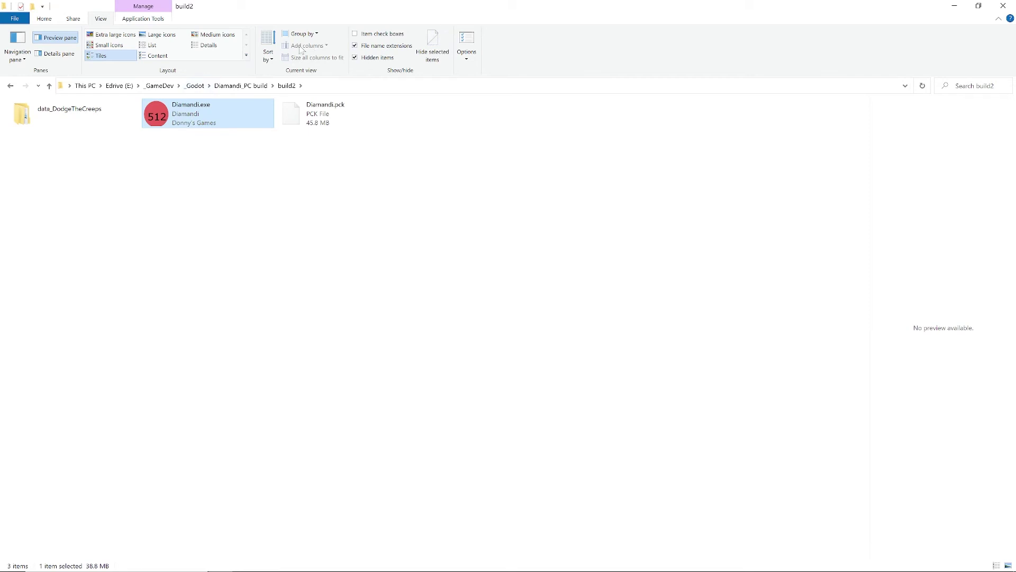
Compare how the build2 Diamandi.exe icon displays in the details, small, tiles, content, list, medium, large and extra large layouts
{"action": "left_click", "coordinate": [229, 42]}
{"action": "left_click", "coordinate": [210, 47]}
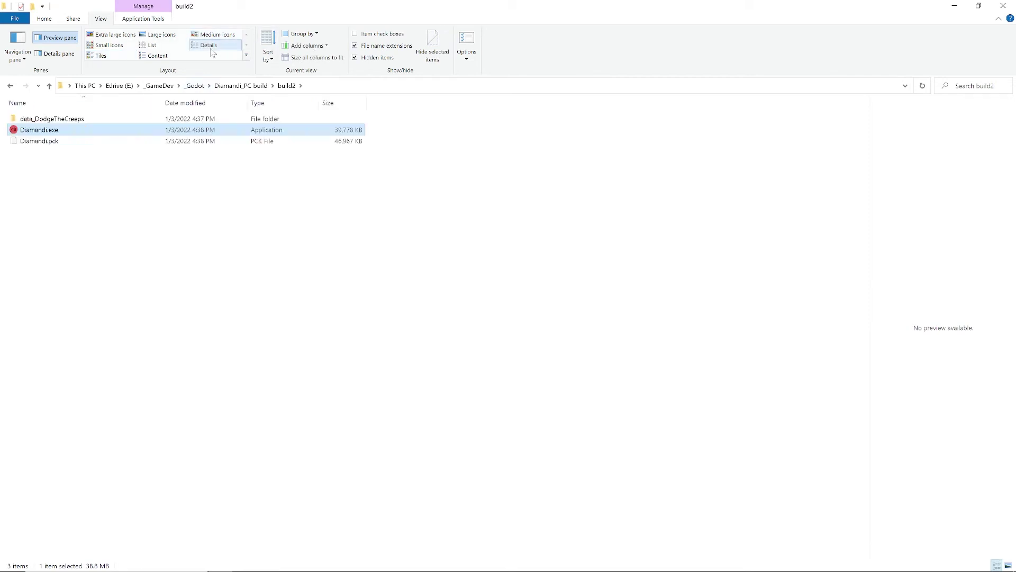
{"action": "left_click", "coordinate": [160, 57]}
{"action": "left_click", "coordinate": [103, 56]}
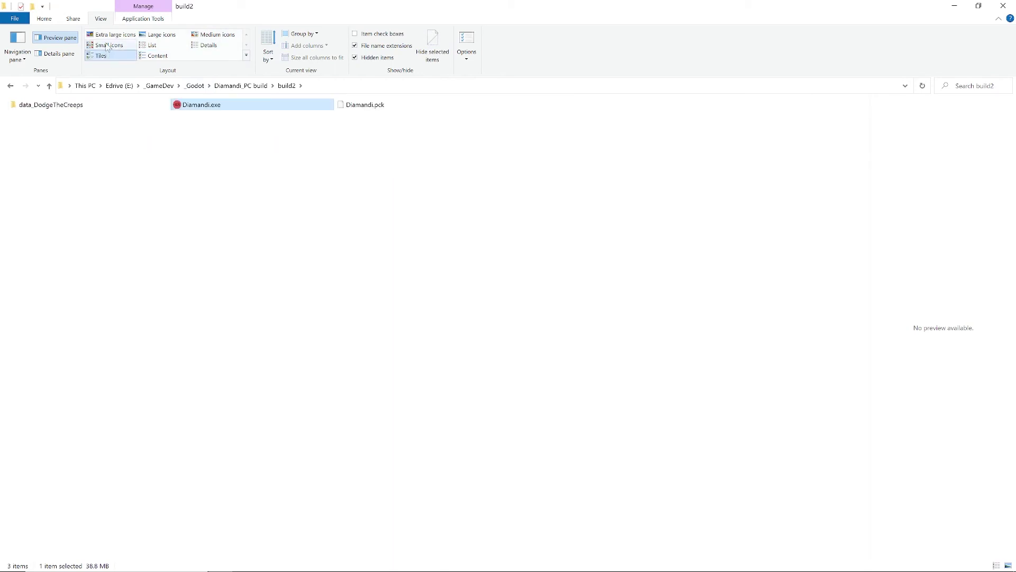
{"action": "left_click", "coordinate": [115, 35]}
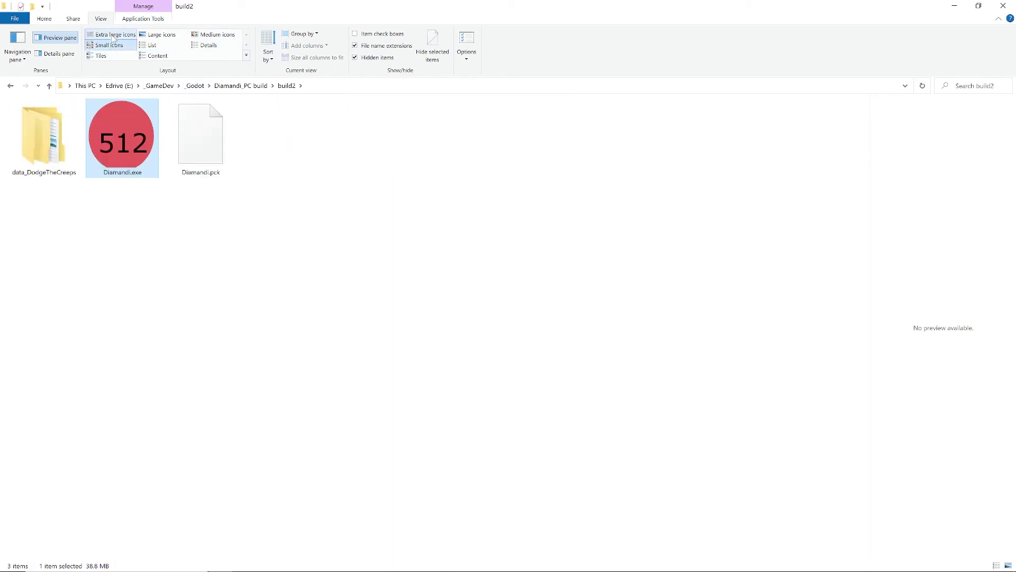
{"action": "left_click", "coordinate": [159, 34]}
{"action": "left_click", "coordinate": [161, 55]}
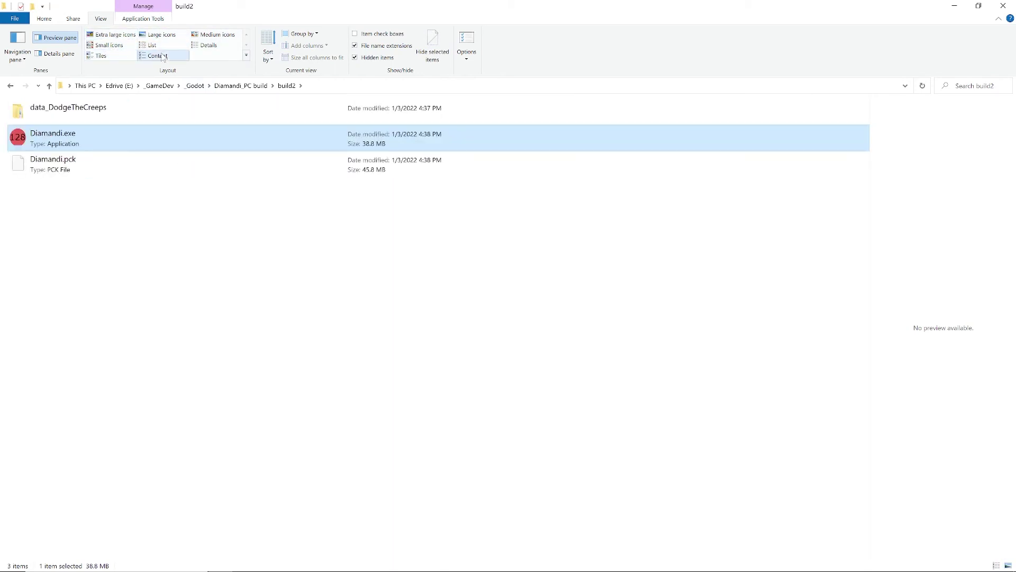
{"action": "left_click", "coordinate": [152, 45]}
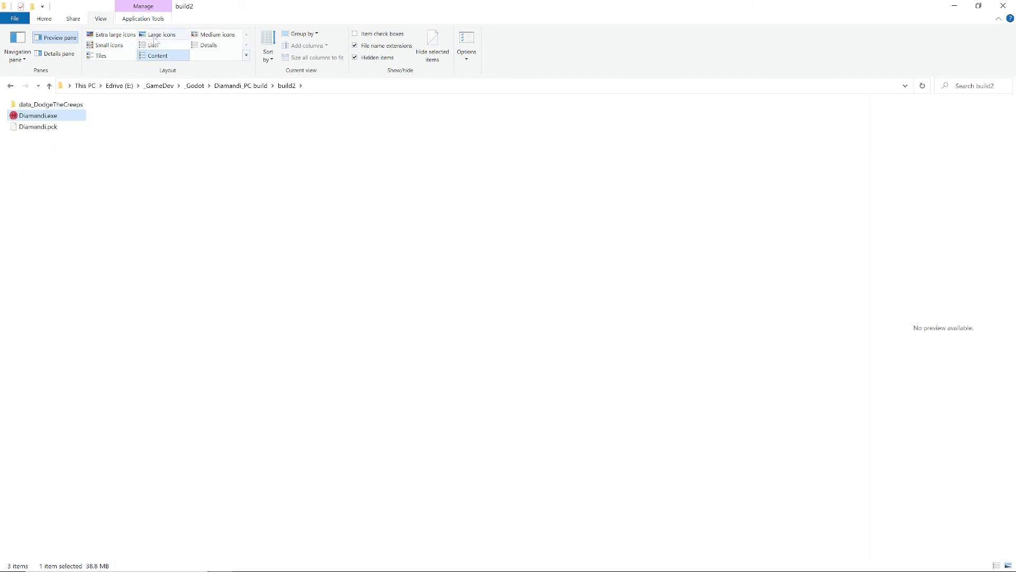
{"action": "left_click", "coordinate": [232, 47]}
{"action": "left_click", "coordinate": [218, 37]}
{"action": "left_click", "coordinate": [141, 35]}
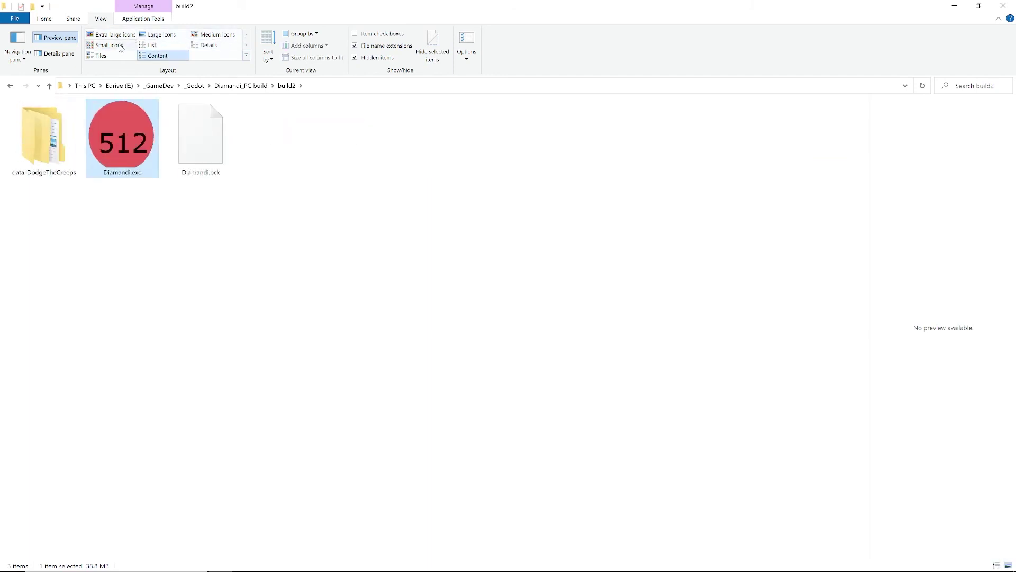
{"action": "left_click", "coordinate": [157, 53]}
{"action": "left_click", "coordinate": [112, 35]}
{"action": "left_click", "coordinate": [101, 56]}
{"action": "left_click", "coordinate": [112, 35]}
{"action": "left_click", "coordinate": [157, 56]}
{"action": "left_click", "coordinate": [197, 309]}
Return to the Diamandi_PC build folder, open build3 and select its Diamandi.exe
{"action": "left_click", "coordinate": [48, 85]}
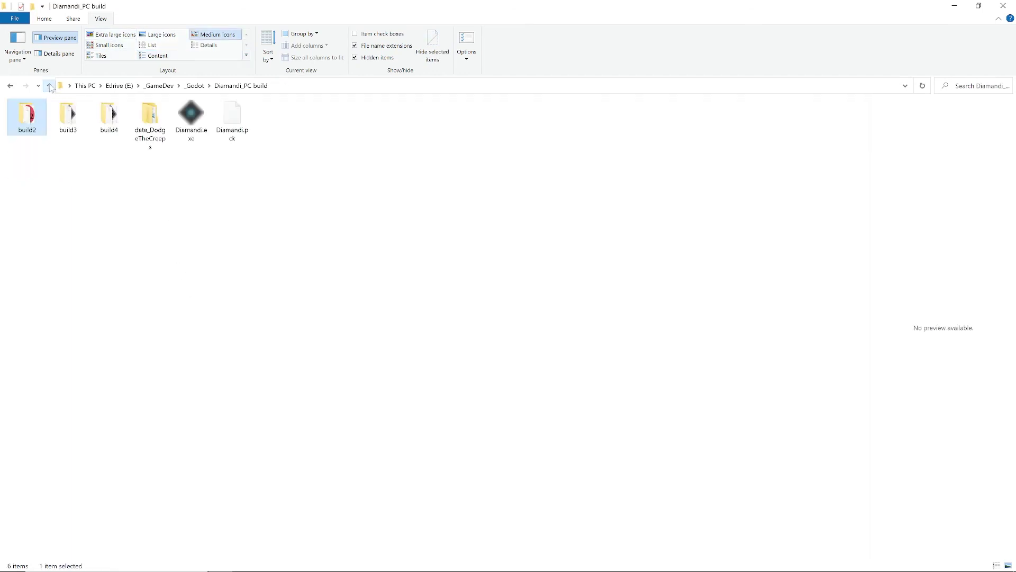
{"action": "double_click", "coordinate": [68, 114]}
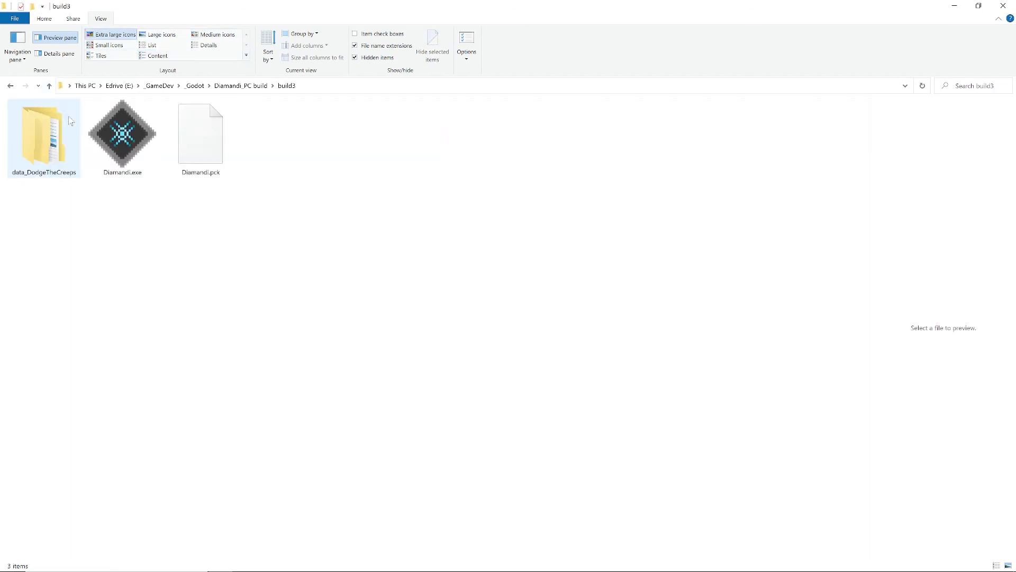
{"action": "left_click", "coordinate": [122, 135]}
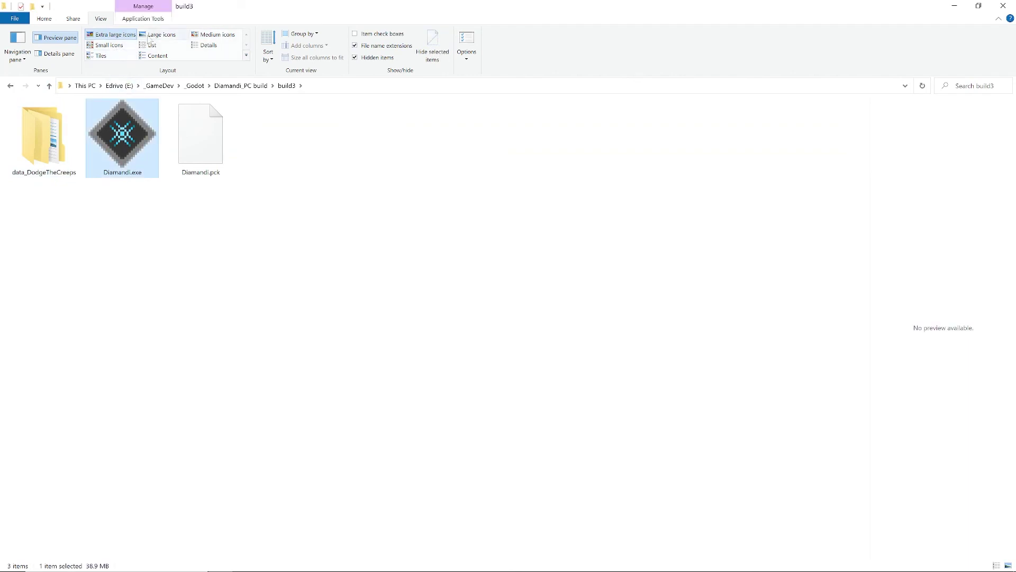
Compare how the build3 Diamandi.exe icon displays in the large, medium, details, small and tiles layouts, ending in list
{"action": "left_click", "coordinate": [150, 36]}
{"action": "left_click", "coordinate": [217, 35]}
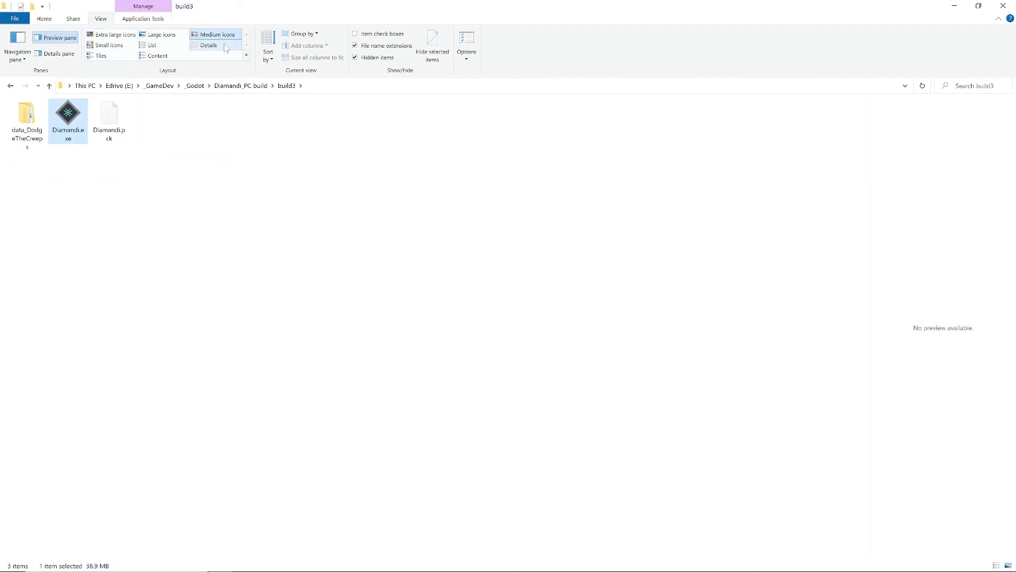
{"action": "left_click", "coordinate": [209, 45]}
{"action": "left_click", "coordinate": [158, 46]}
{"action": "left_click", "coordinate": [209, 45]}
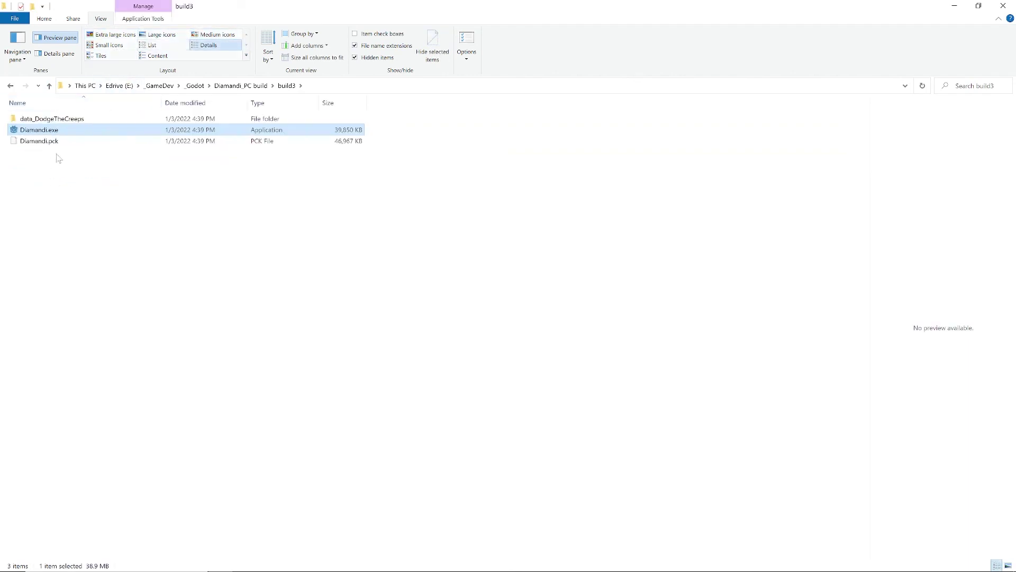
{"action": "left_click", "coordinate": [144, 47]}
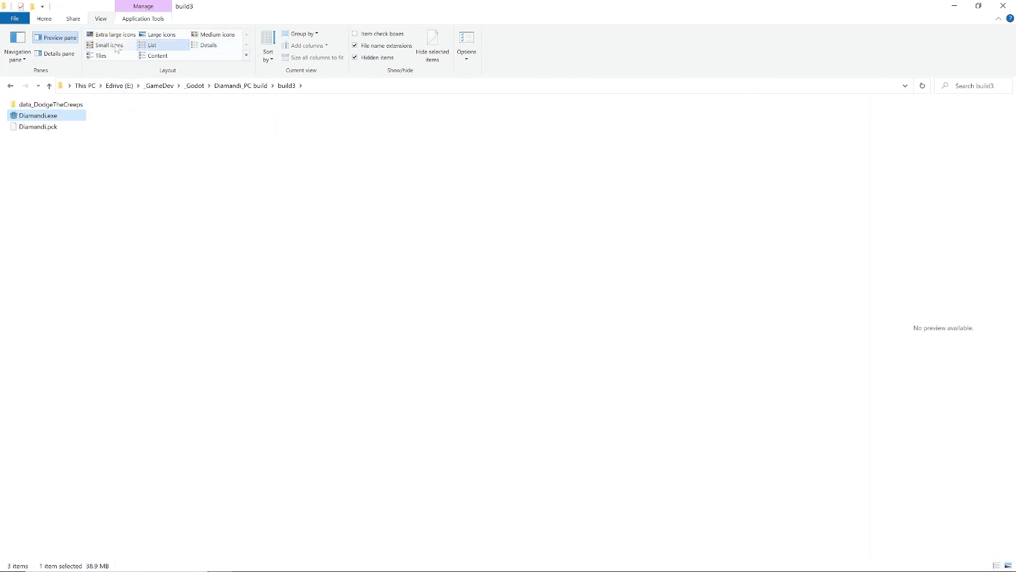
{"action": "left_click", "coordinate": [113, 45]}
{"action": "left_click", "coordinate": [106, 56]}
{"action": "left_click", "coordinate": [150, 46]}
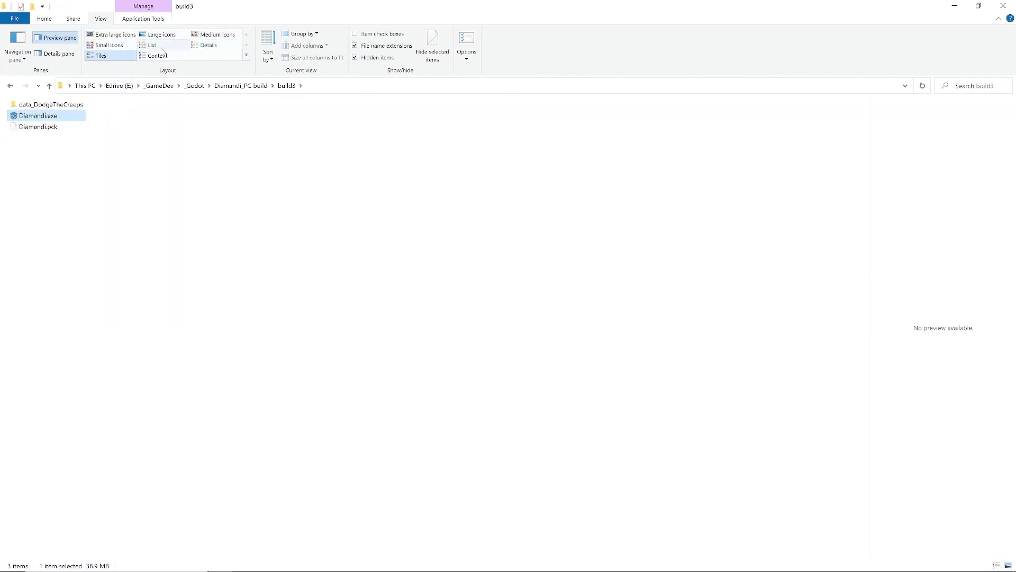
Recheck the build3 Diamandi.exe icon in the small, medium and large icon layouts, ending in the list layout
{"action": "left_click", "coordinate": [125, 45]}
{"action": "left_click", "coordinate": [207, 36]}
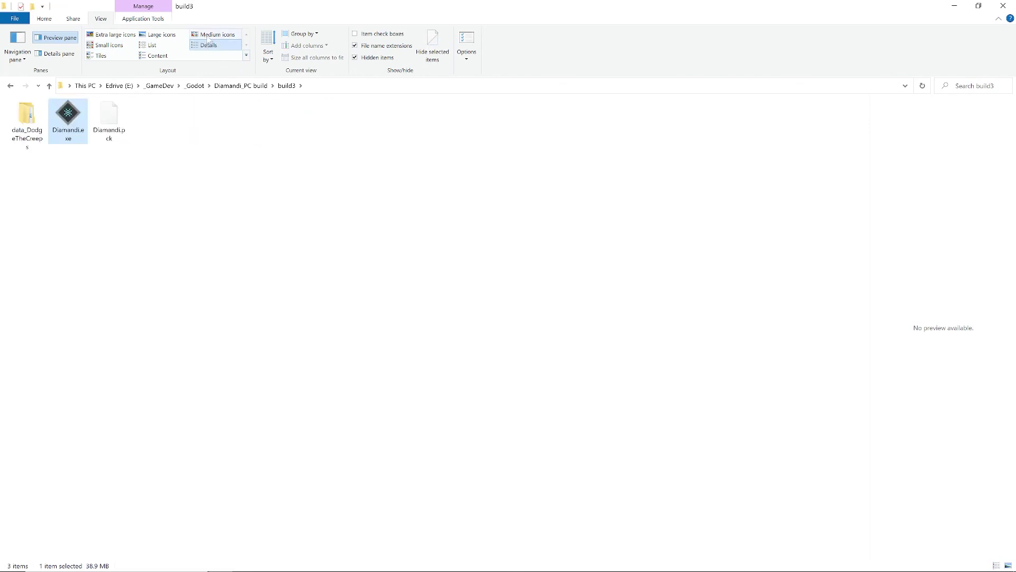
{"action": "left_click", "coordinate": [158, 35]}
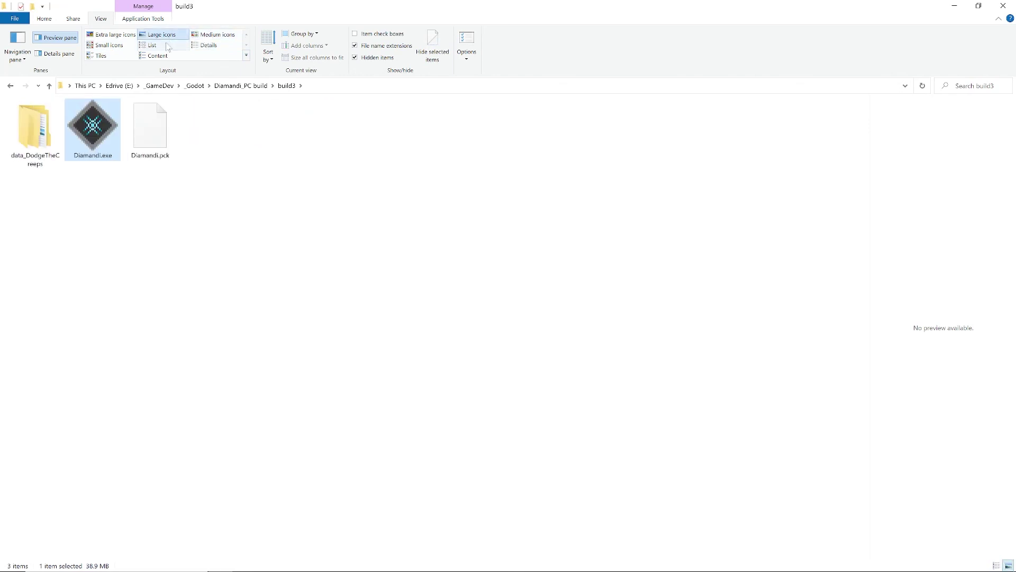
{"action": "left_click", "coordinate": [151, 46]}
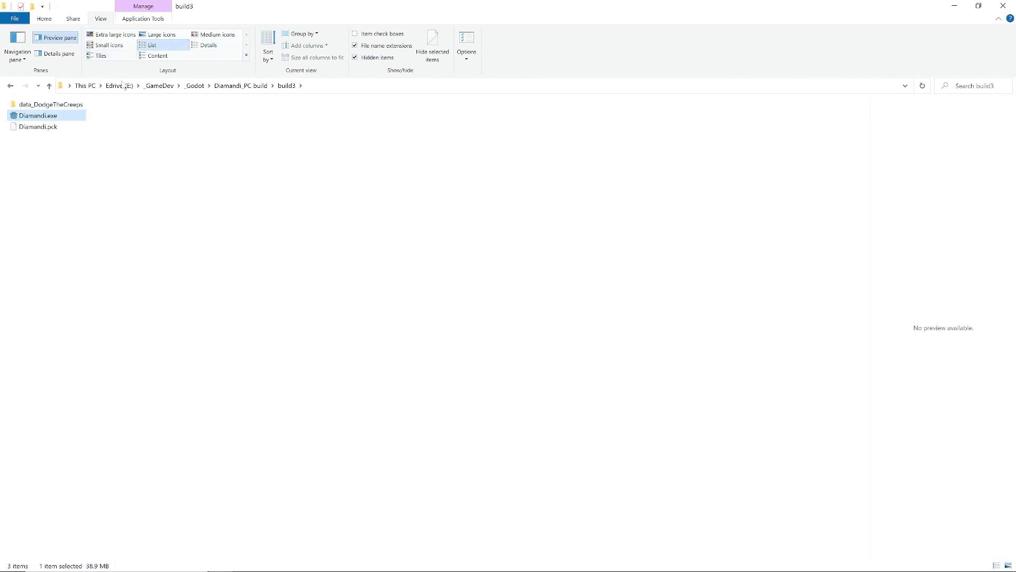
Return to the Diamandi_PC build folder and open the build4 folder
{"action": "left_click", "coordinate": [231, 90]}
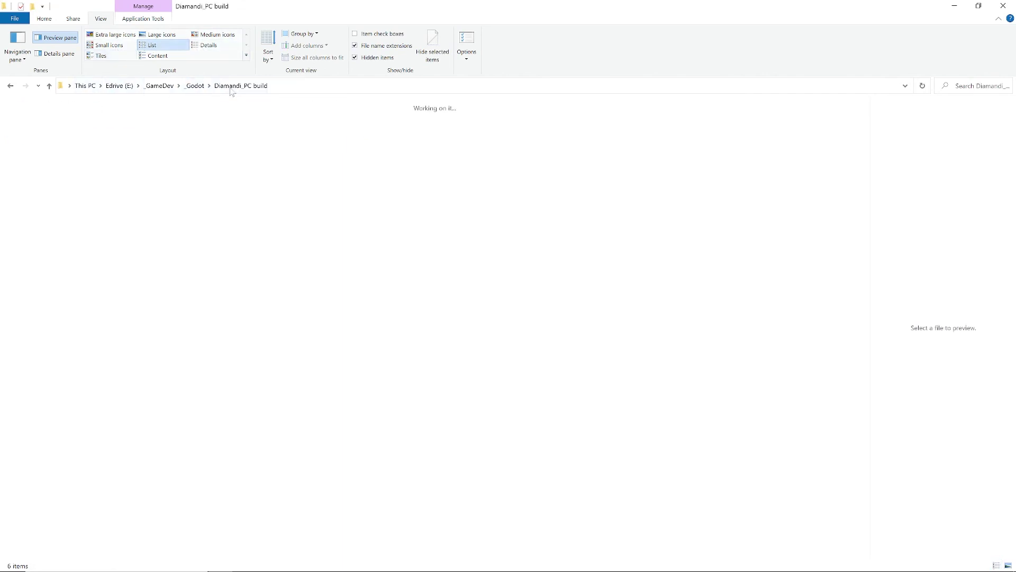
{"action": "left_click", "coordinate": [110, 116]}
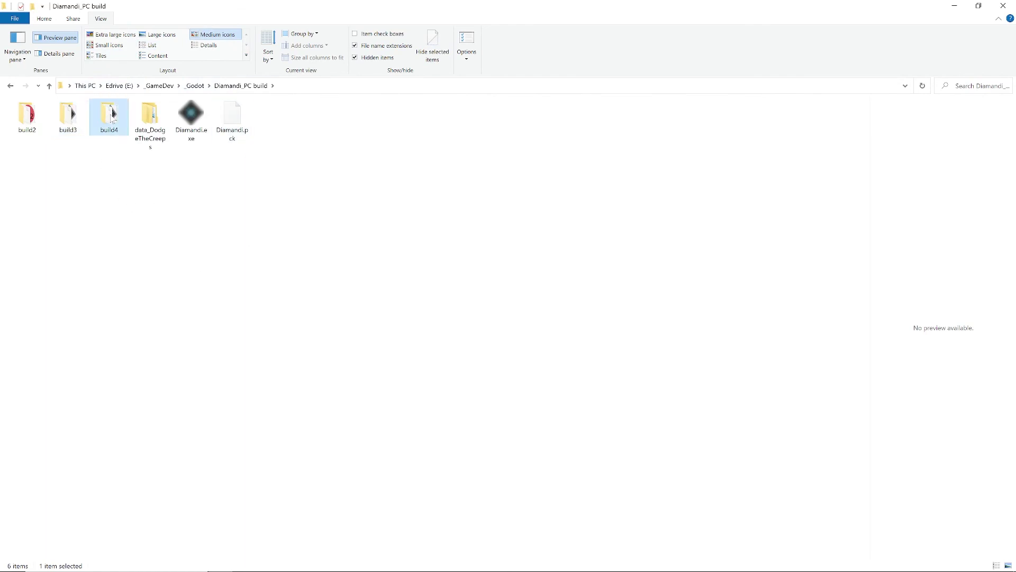
{"action": "double_click", "coordinate": [112, 117]}
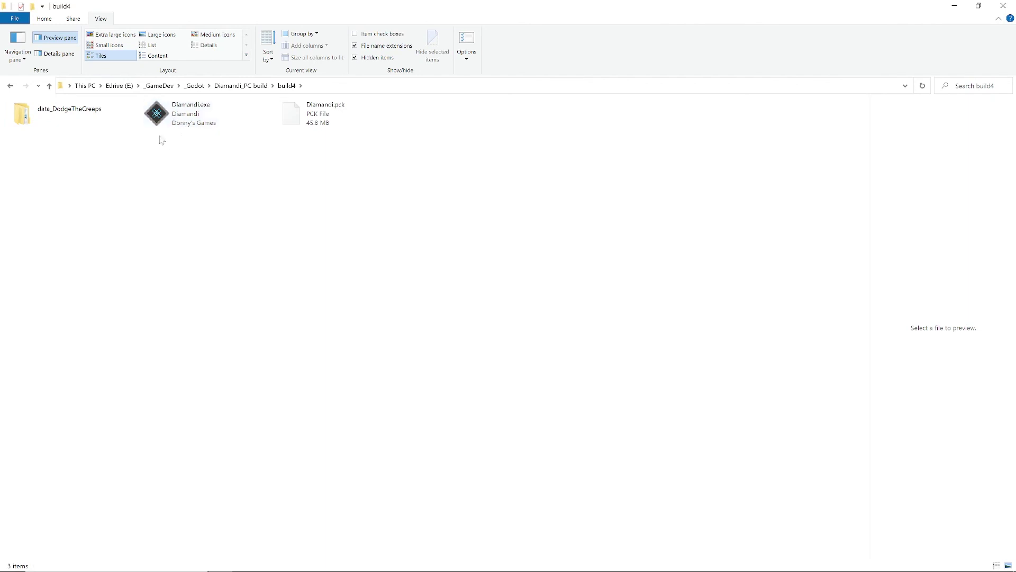
Compare the build4 Diamandi.exe icon in the content, details, medium, large, list, small and extra large layouts, and return to the parent folder
{"action": "left_click", "coordinate": [158, 56]}
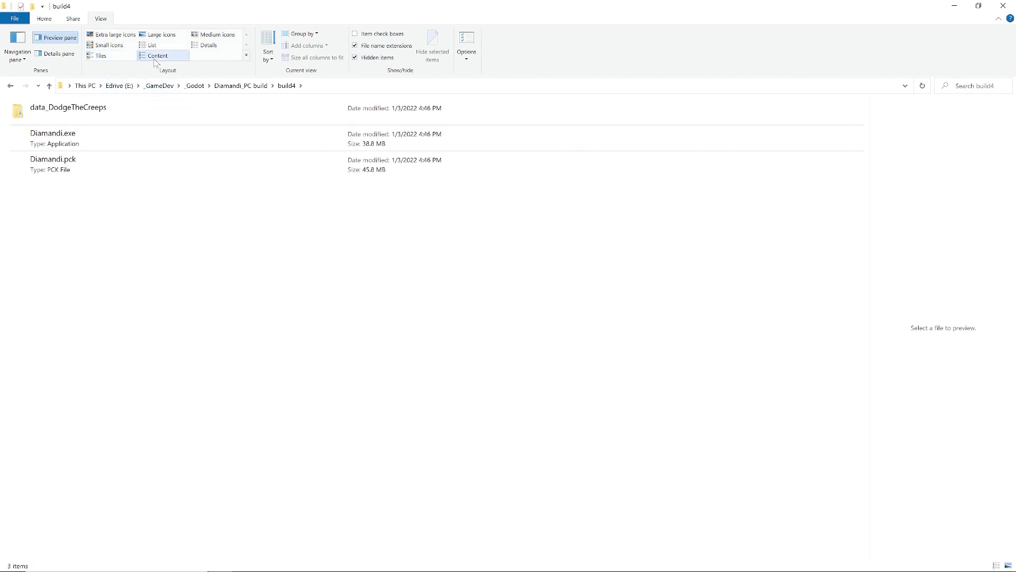
{"action": "left_click", "coordinate": [217, 46]}
{"action": "left_click", "coordinate": [217, 36]}
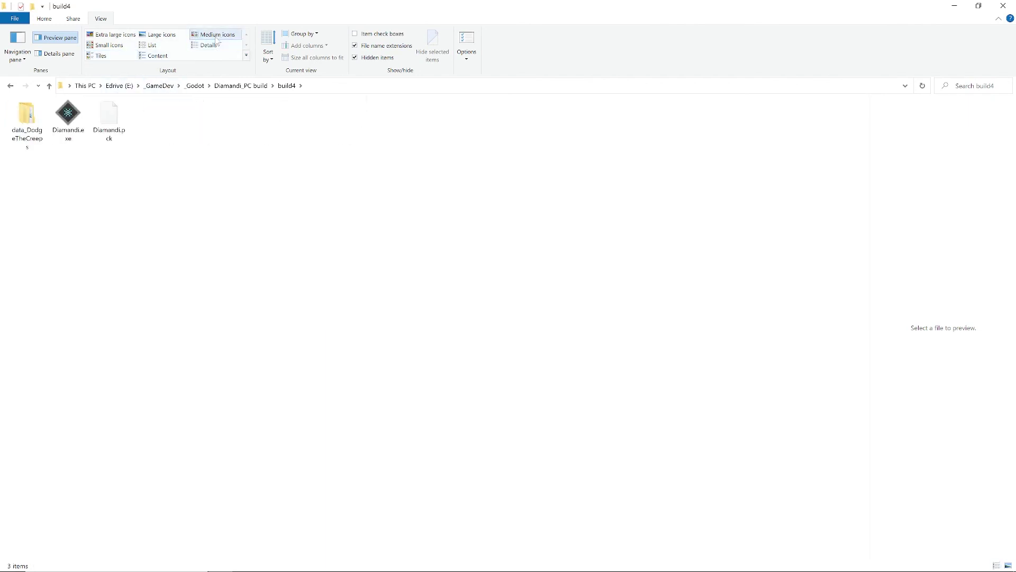
{"action": "left_click", "coordinate": [162, 37]}
{"action": "left_click", "coordinate": [152, 45]}
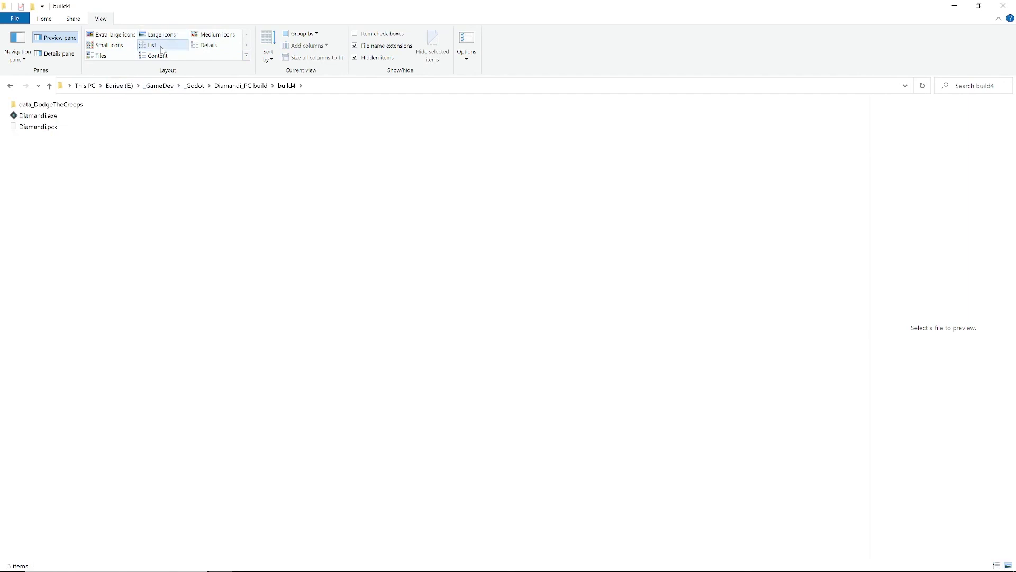
{"action": "left_click", "coordinate": [118, 44]}
{"action": "left_click", "coordinate": [119, 35]}
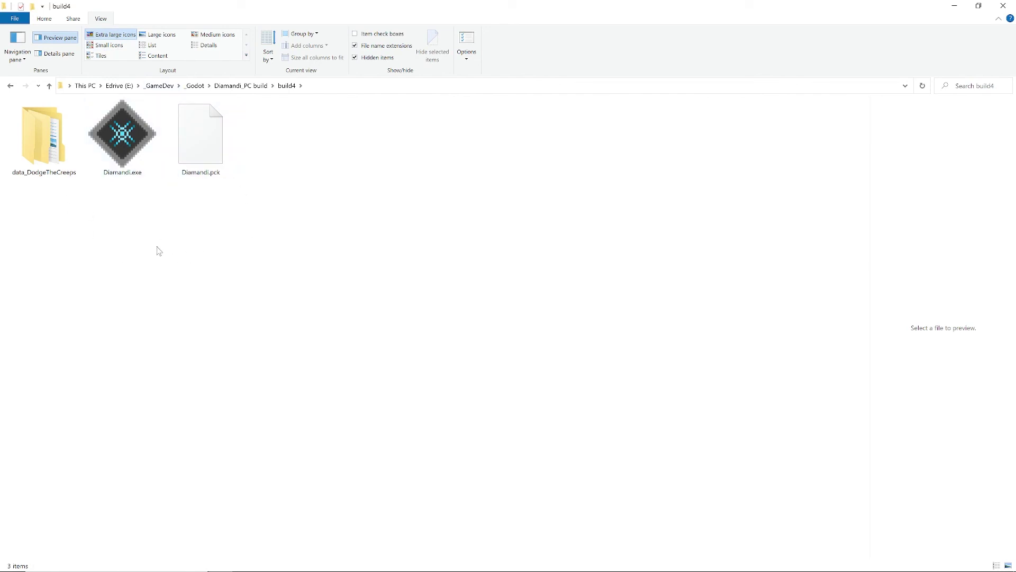
{"action": "left_click", "coordinate": [49, 86]}
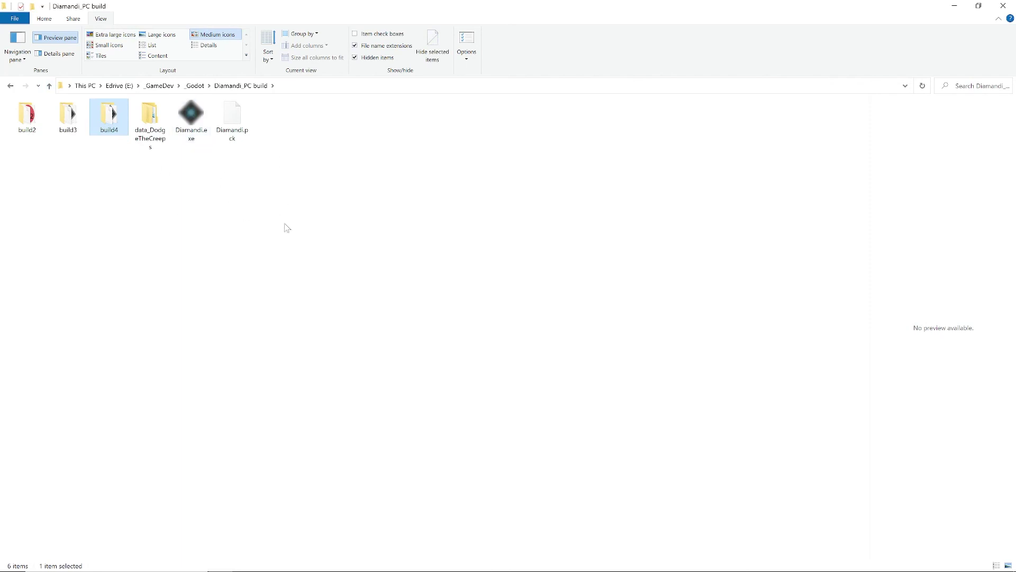